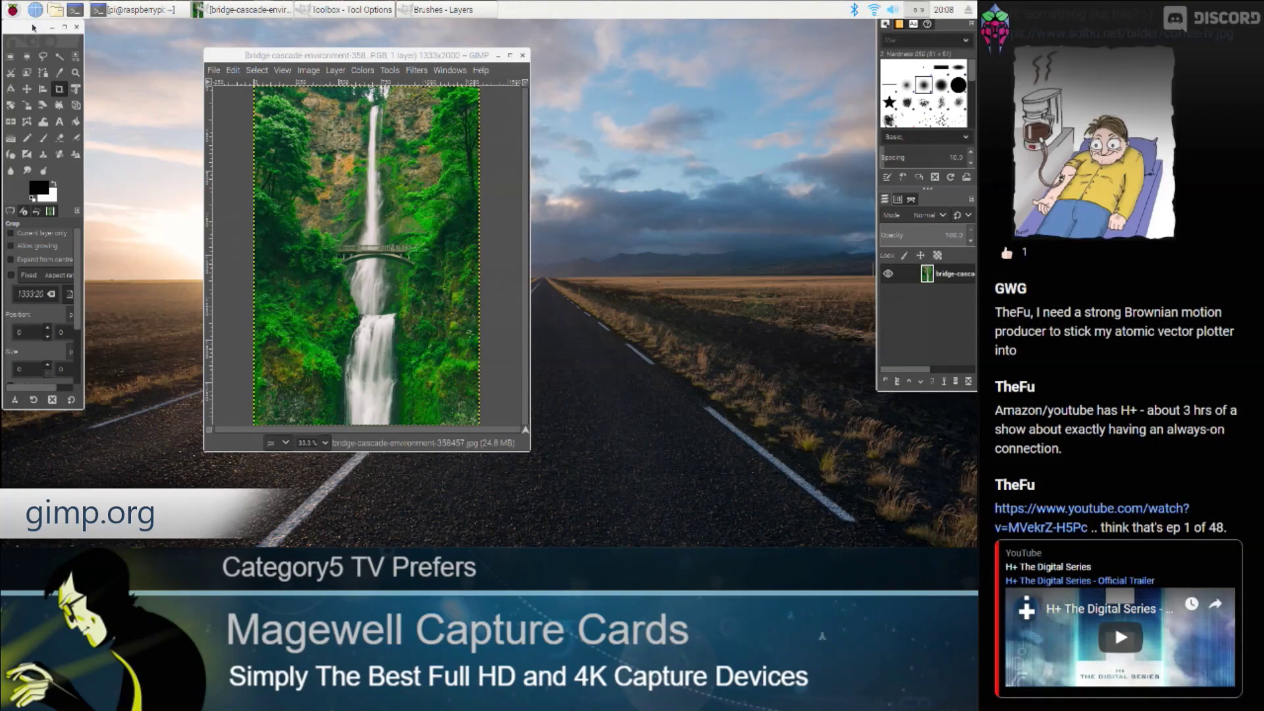
# - Move the Toolbox off the left edge, close the Chromium window, and make the image window slightly taller
pyautogui.moveTo(23, 37); pyautogui.dragTo(124, 66)
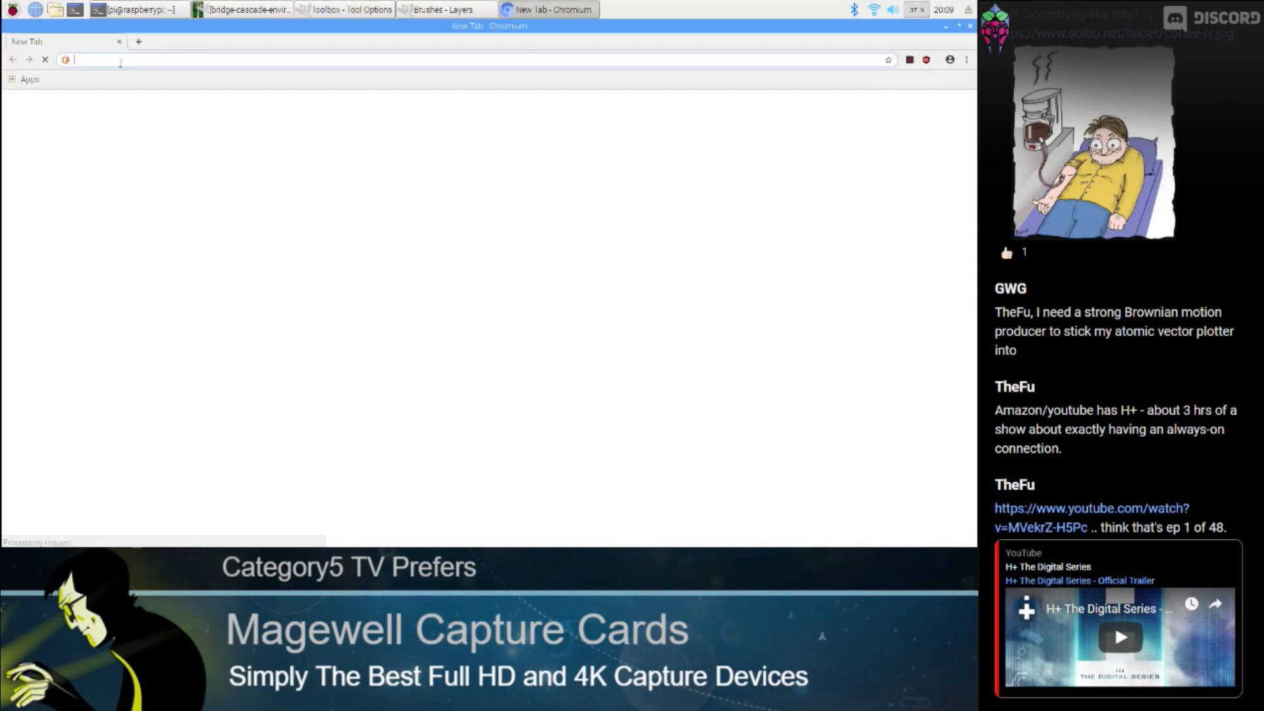
pyautogui.hotkey('ctrl', 'w')
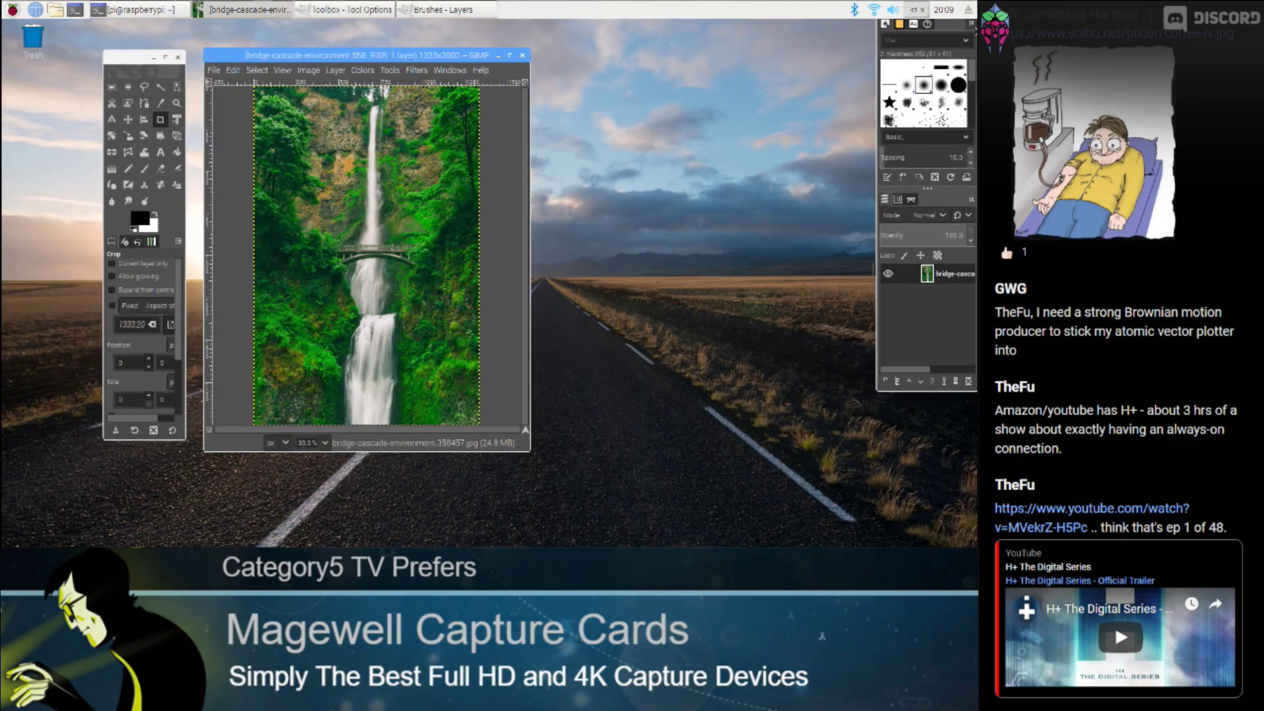
pyautogui.moveTo(420, 48); pyautogui.dragTo(419, 41)
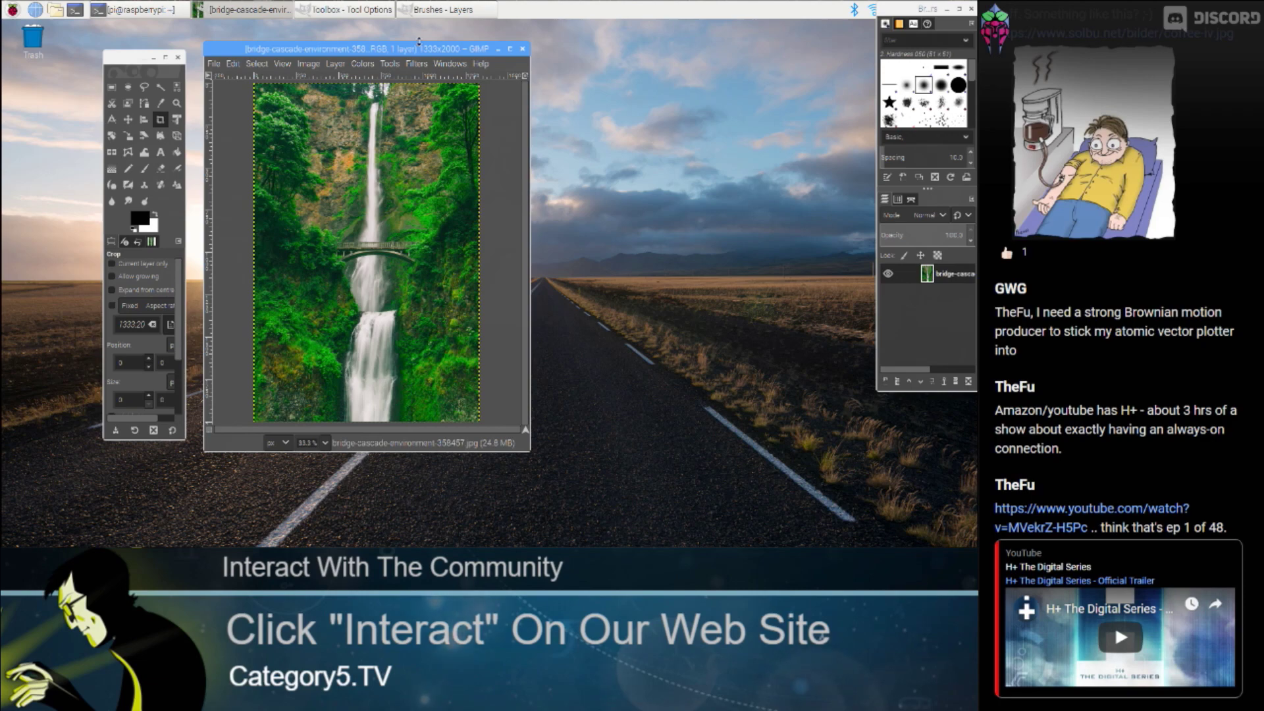
# - Arrange the waterfall image window between the Toolbox and the Brushes–Layers dock near the centre
pyautogui.moveTo(418, 41); pyautogui.dragTo(595, 52)
pyautogui.click(914, 338)
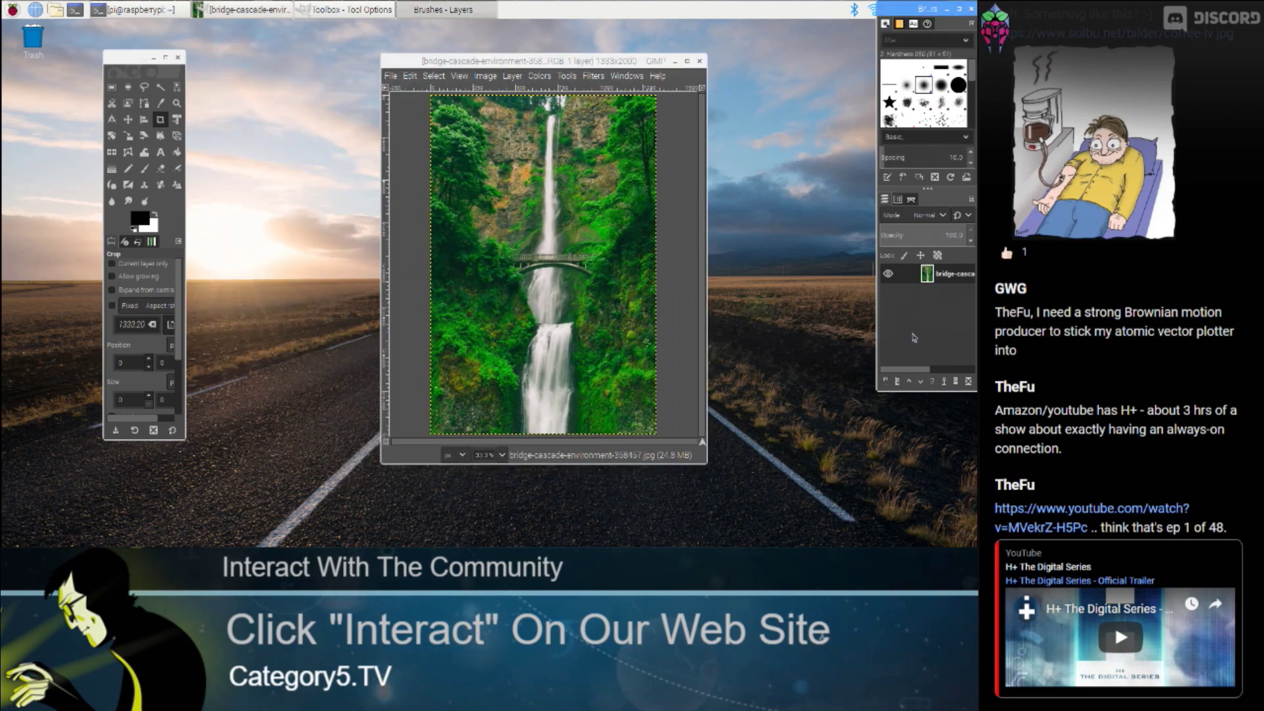
pyautogui.moveTo(899, 9)
pyautogui.mouseDown()
pyautogui.moveTo(859, 76)
pyautogui.moveTo(797, 77)
pyautogui.mouseUp()
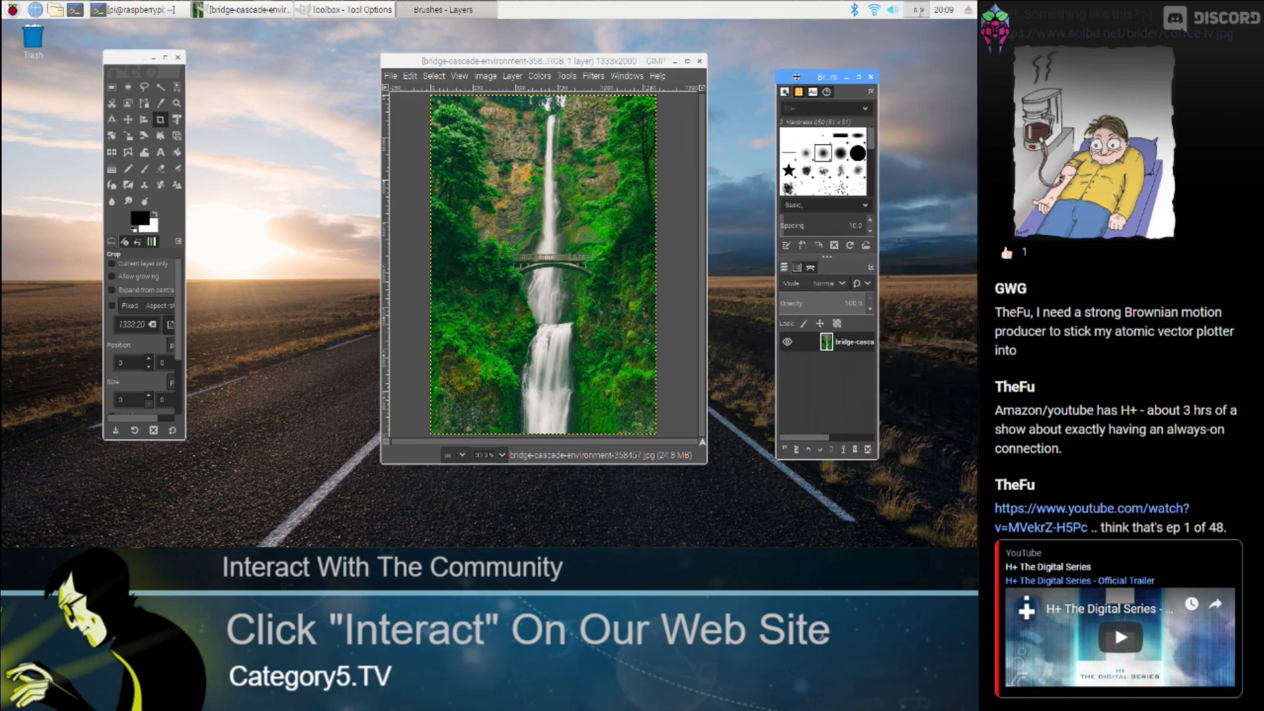
pyautogui.moveTo(127, 58); pyautogui.dragTo(203, 84)
pyautogui.moveTo(550, 65); pyautogui.dragTo(496, 91)
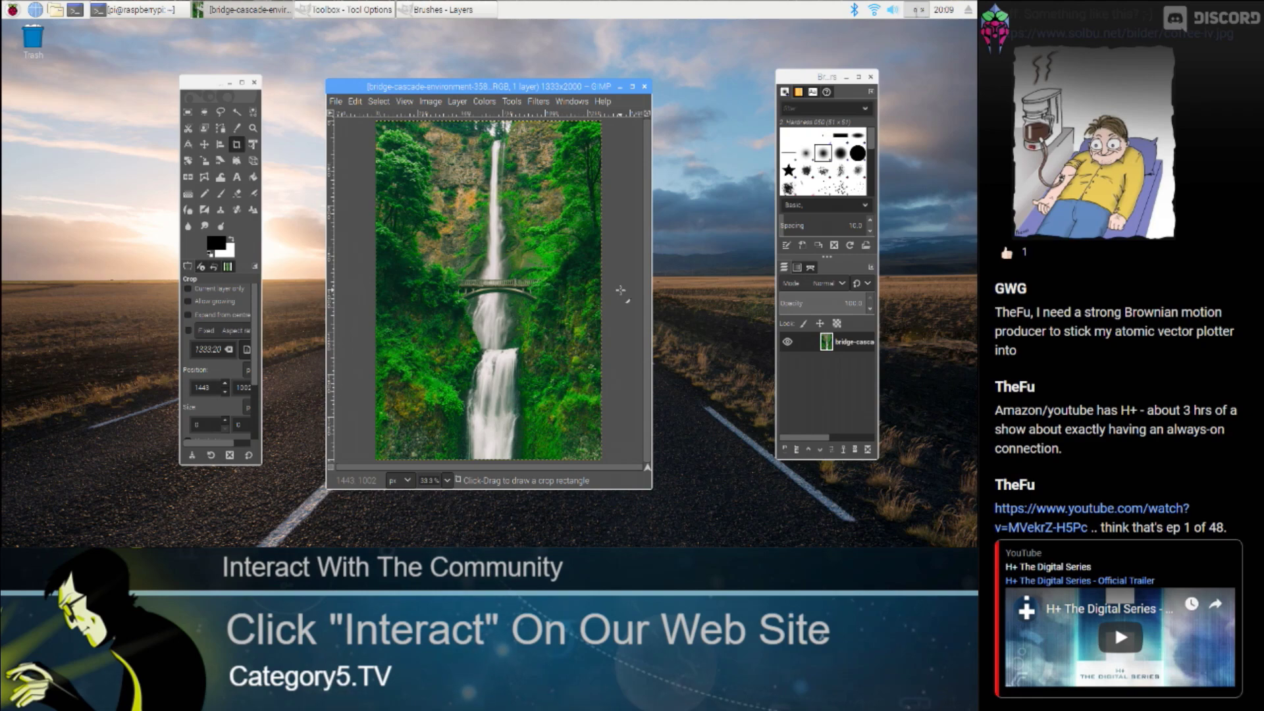
# - Nudge the Toolbox–Tool Options window down slightly, then close it
pyautogui.click(251, 82)
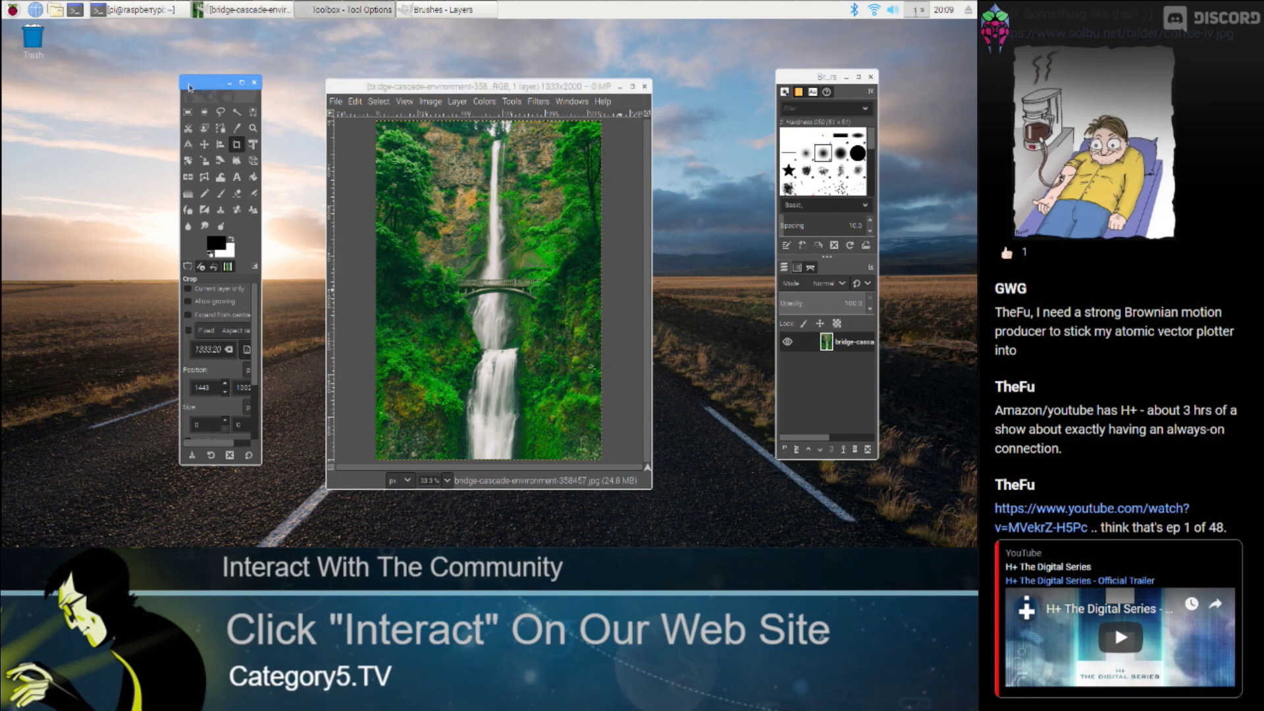
pyautogui.moveTo(208, 82)
pyautogui.mouseDown()
pyautogui.moveTo(198, 86)
pyautogui.moveTo(246, 90)
pyautogui.moveTo(174, 105)
pyautogui.moveTo(176, 117)
pyautogui.moveTo(211, 106)
pyautogui.mouseUp()
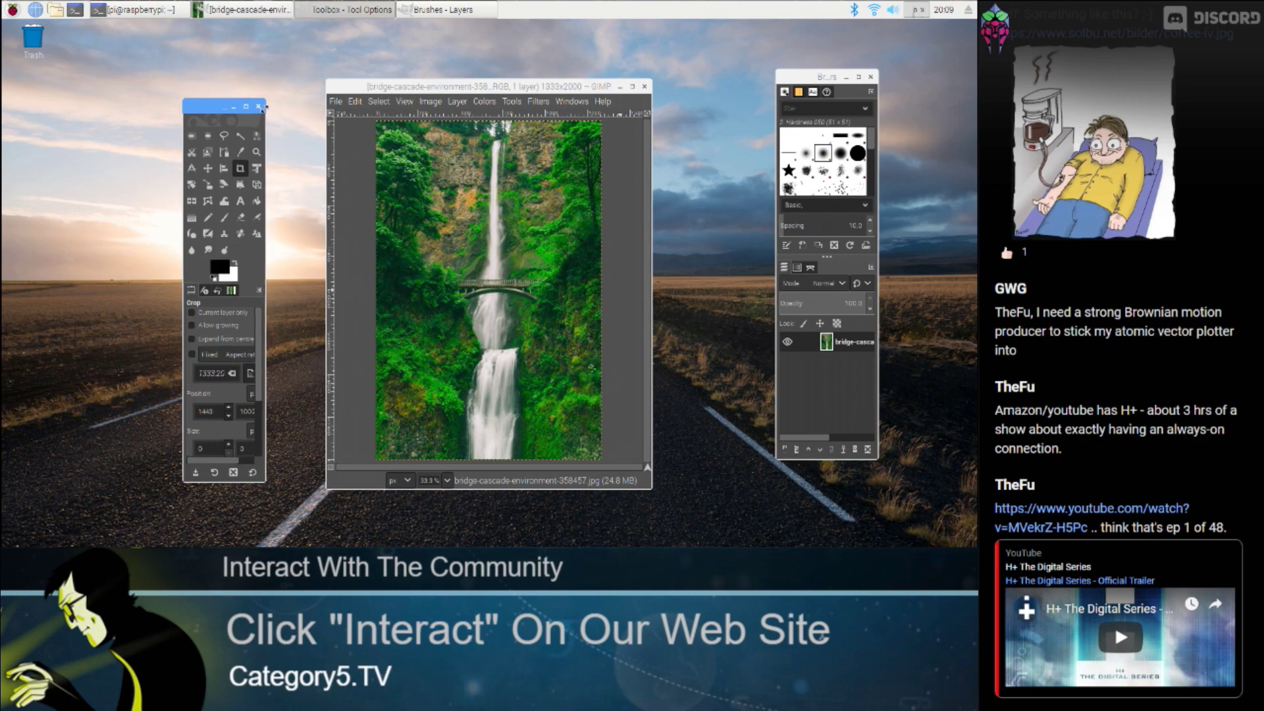
pyautogui.click(260, 107)
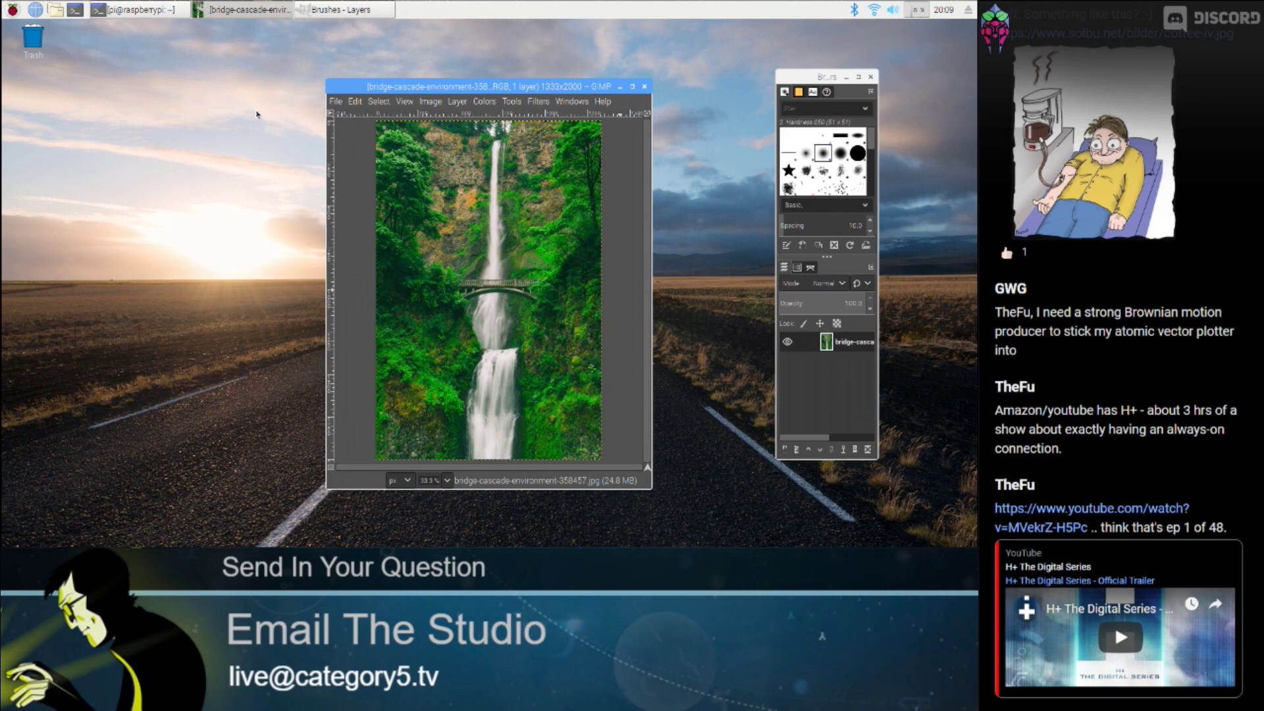
# - Switch to the Crop tool, move the image window up-left, and cancel a File > New dialog
pyautogui.hotkey('shift', 'c')
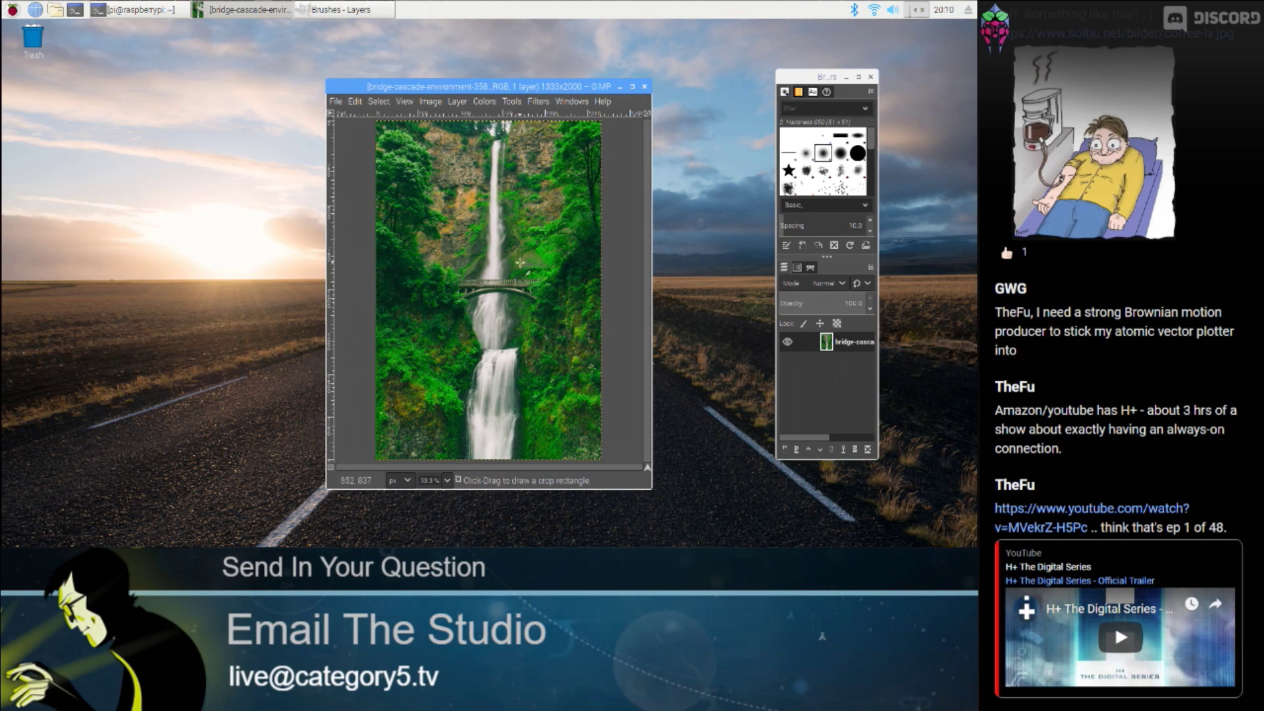
pyautogui.click(520, 262)
pyautogui.moveTo(474, 86); pyautogui.dragTo(403, 73)
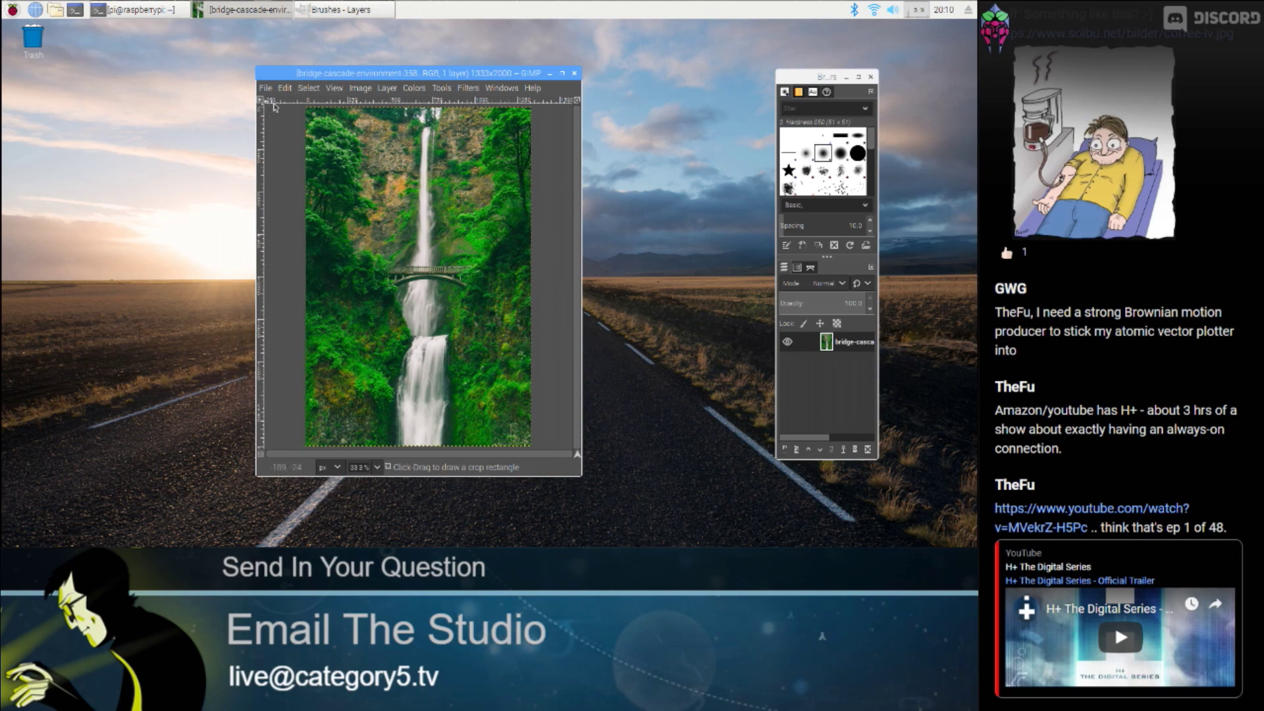
pyautogui.hotkey('alt', 'f')
pyautogui.press('n')
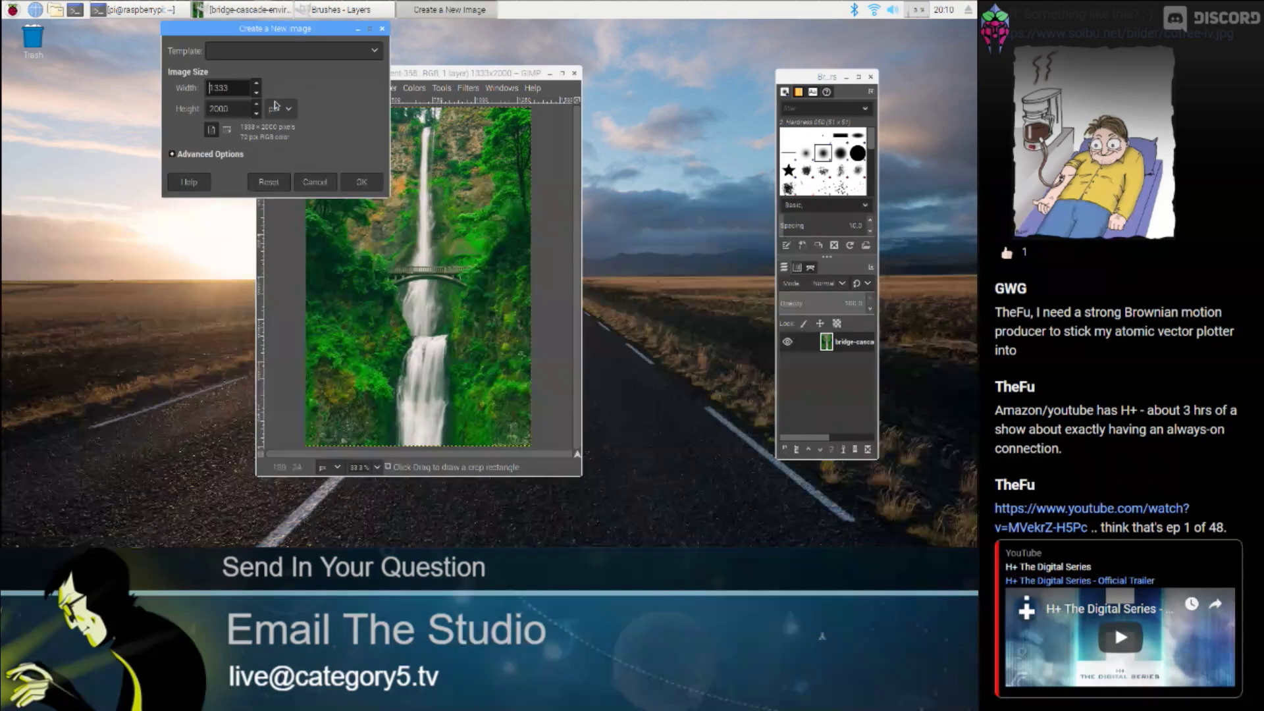
pyautogui.click(315, 181)
# - Reposition the Brushes–Layers dock, then close it
pyautogui.click(479, 88)
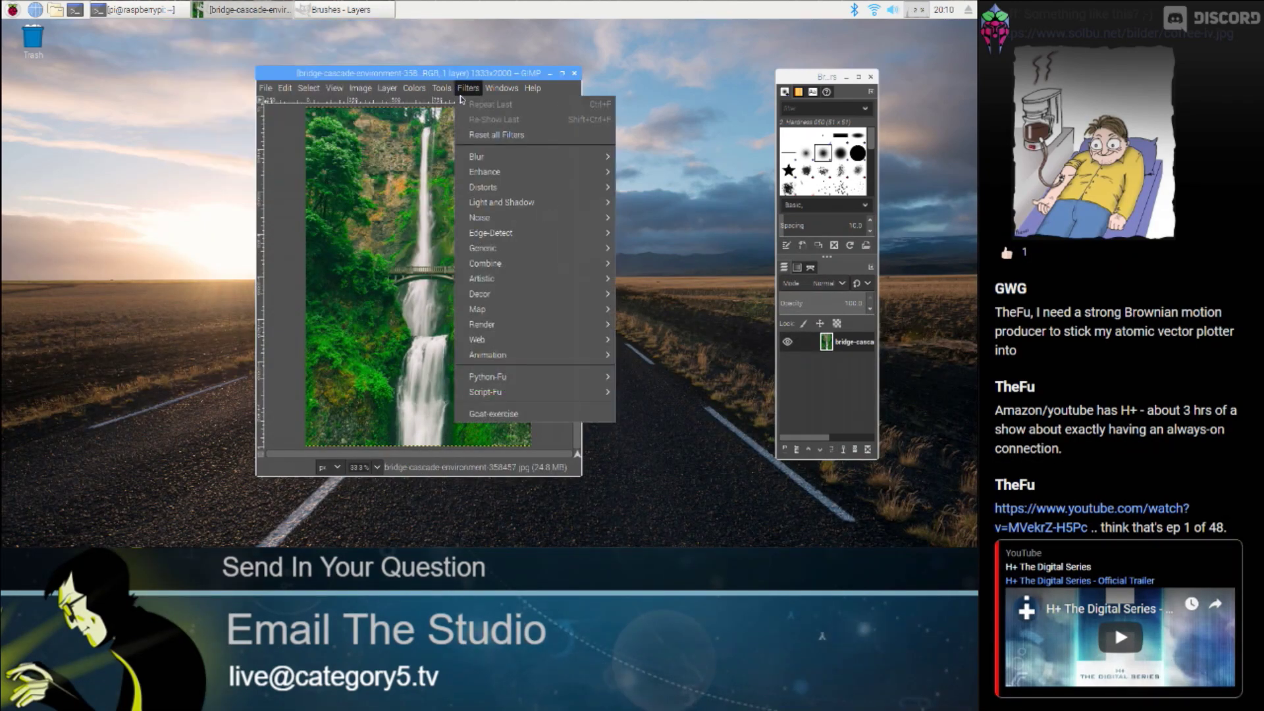
pyautogui.moveTo(442, 88)
pyautogui.click(764, 83)
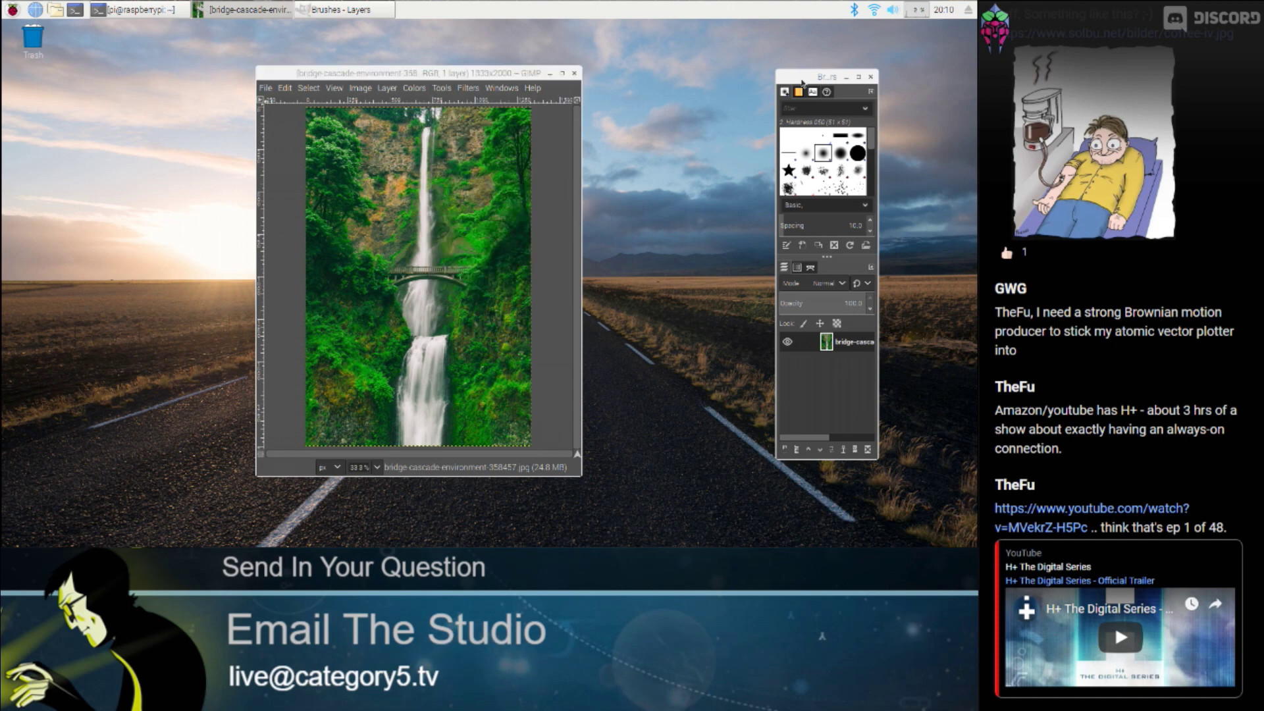
pyautogui.moveTo(876, 71); pyautogui.dragTo(779, 94)
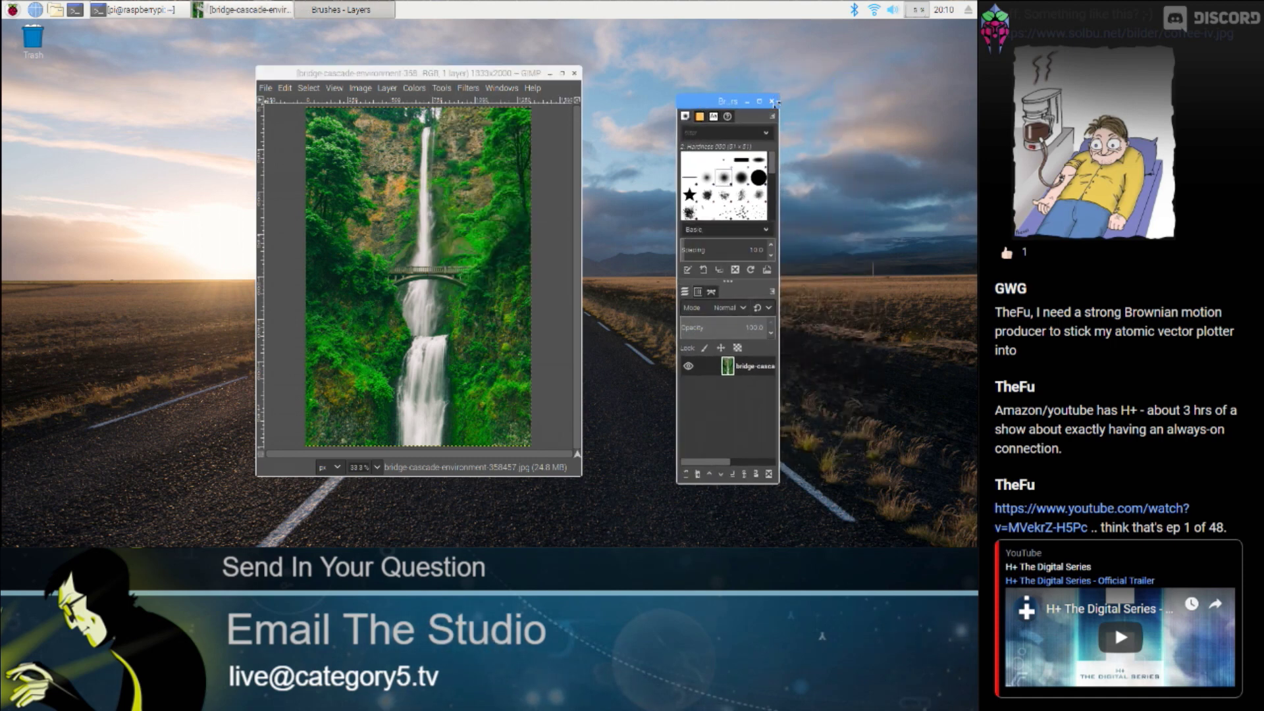
pyautogui.moveTo(693, 103); pyautogui.dragTo(725, 94)
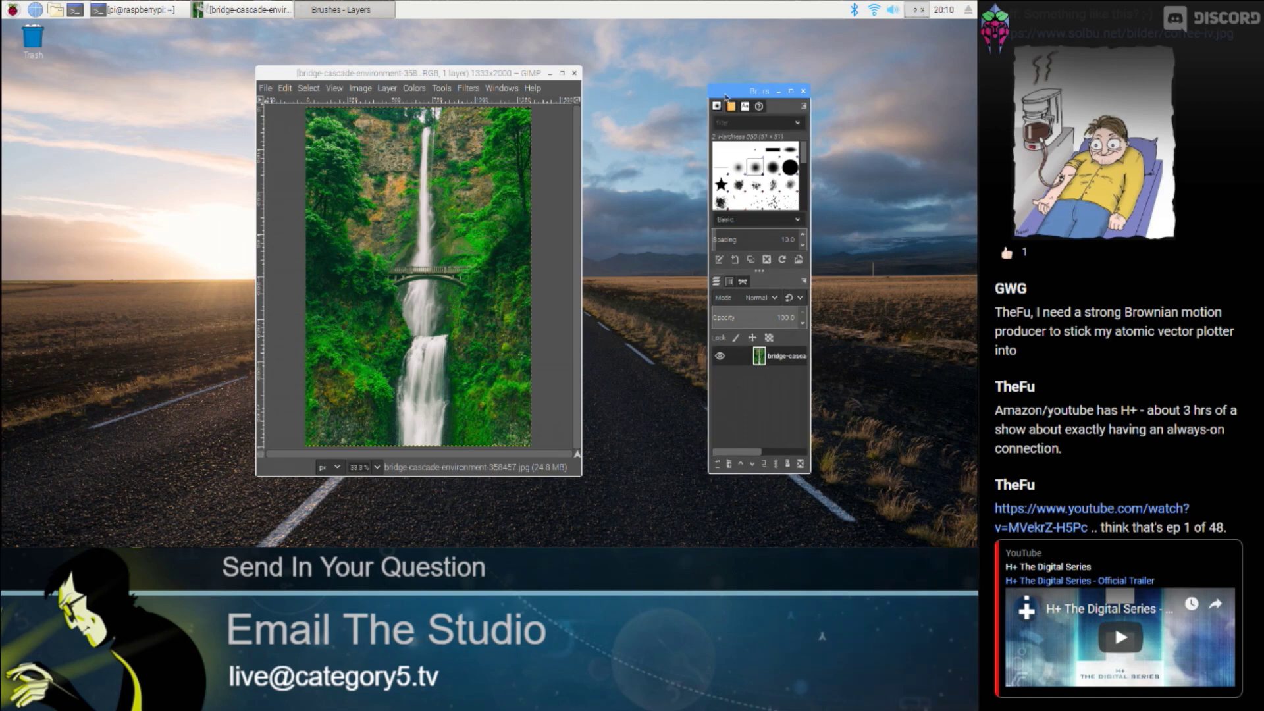
pyautogui.click(805, 105)
pyautogui.click(808, 98)
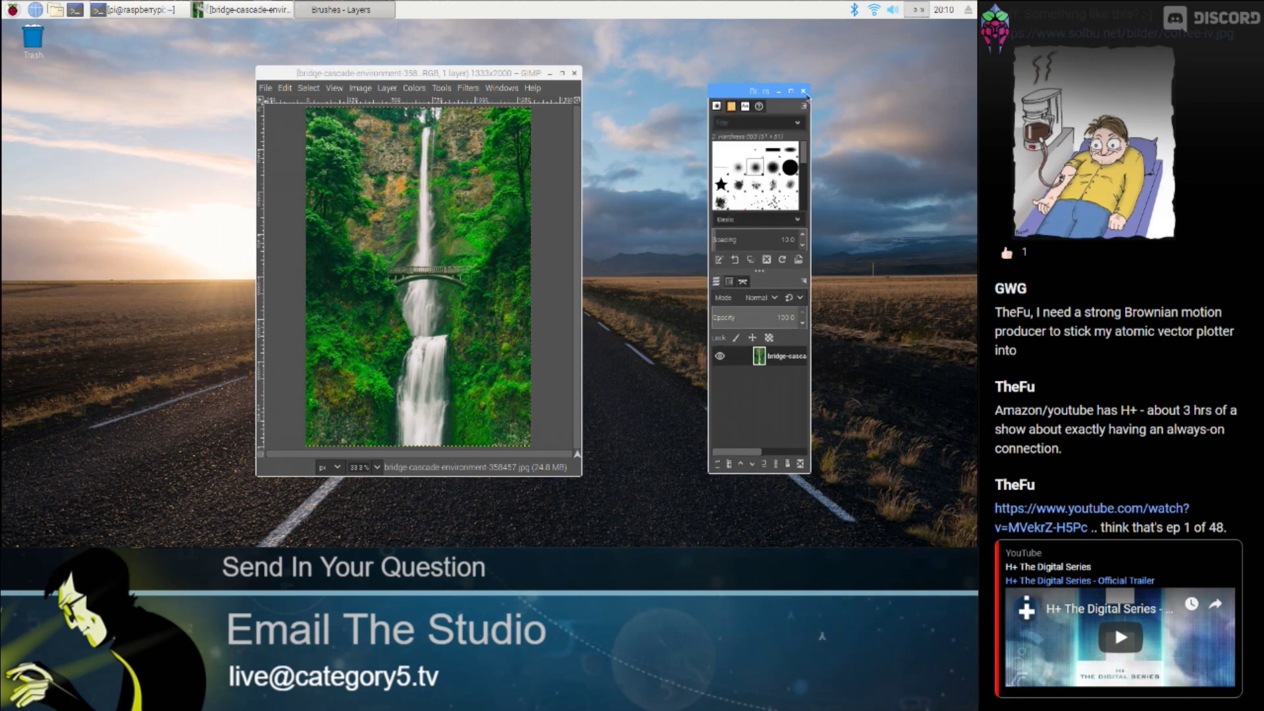
pyautogui.click(808, 99)
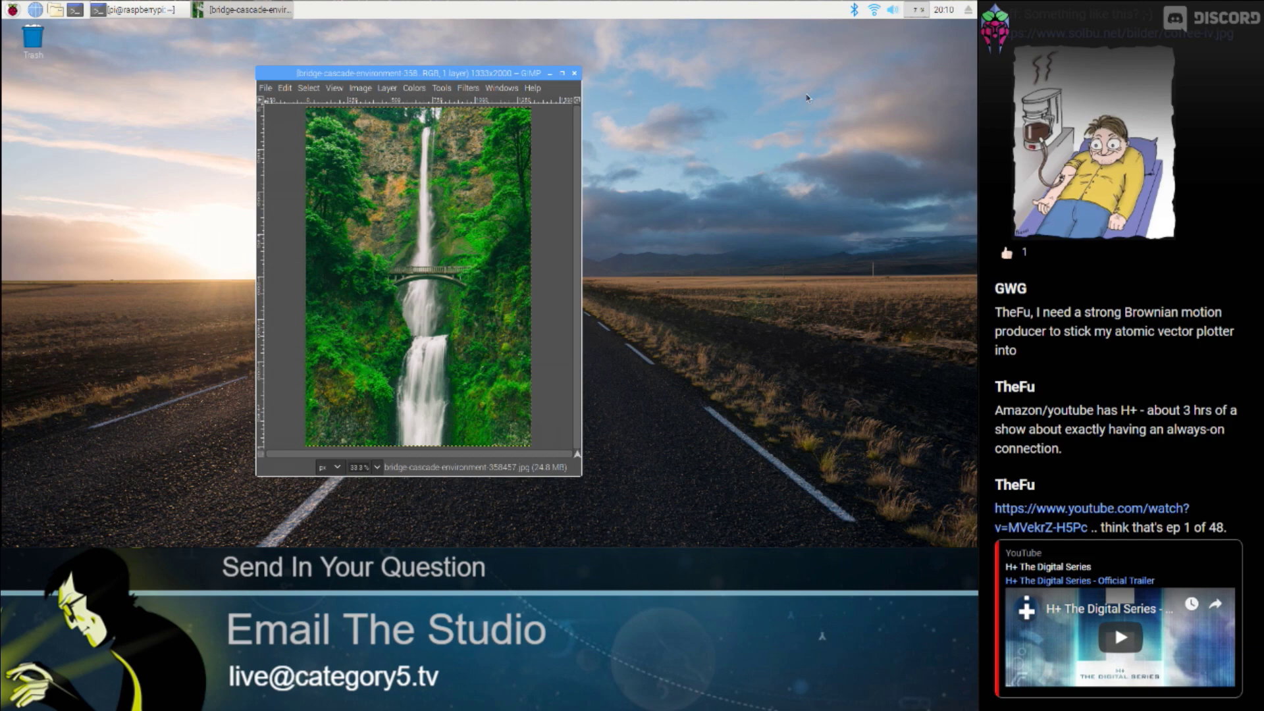
# - Glance at the Colors menu, shift the image window right, and close the waterfall photo
pyautogui.click(387, 87)
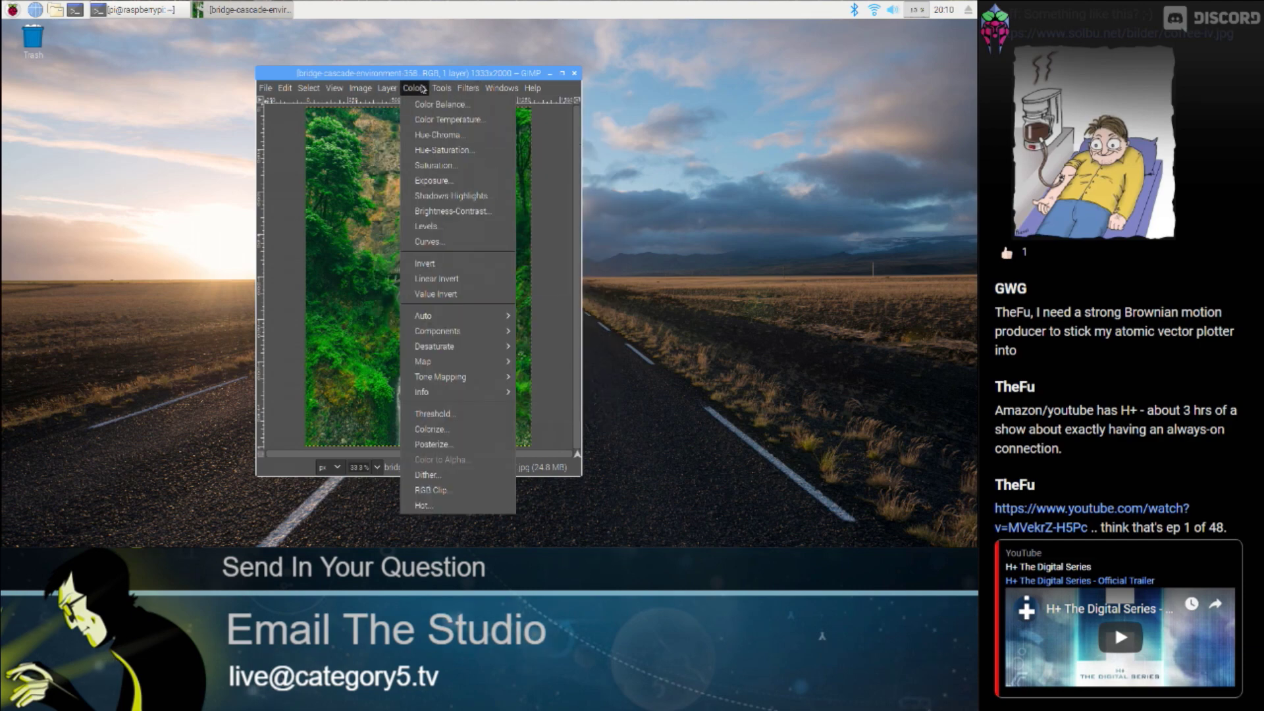
pyautogui.click(448, 77)
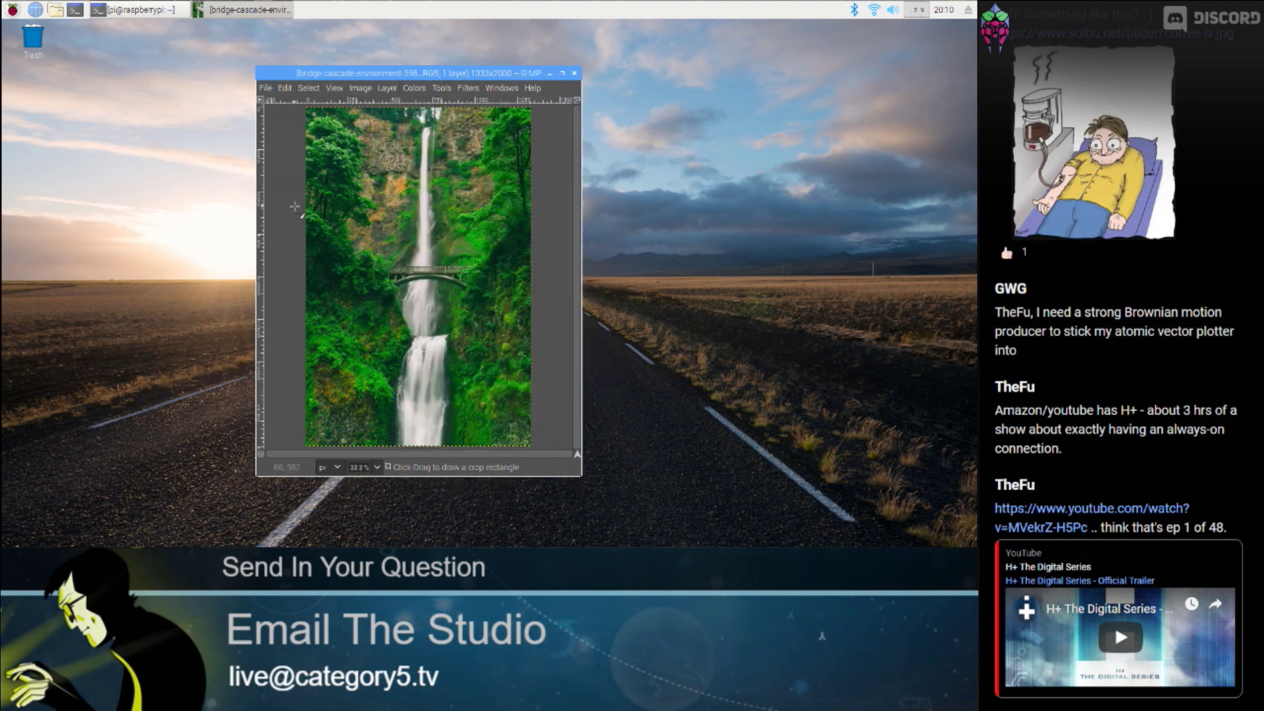
pyautogui.moveTo(438, 79); pyautogui.dragTo(476, 93)
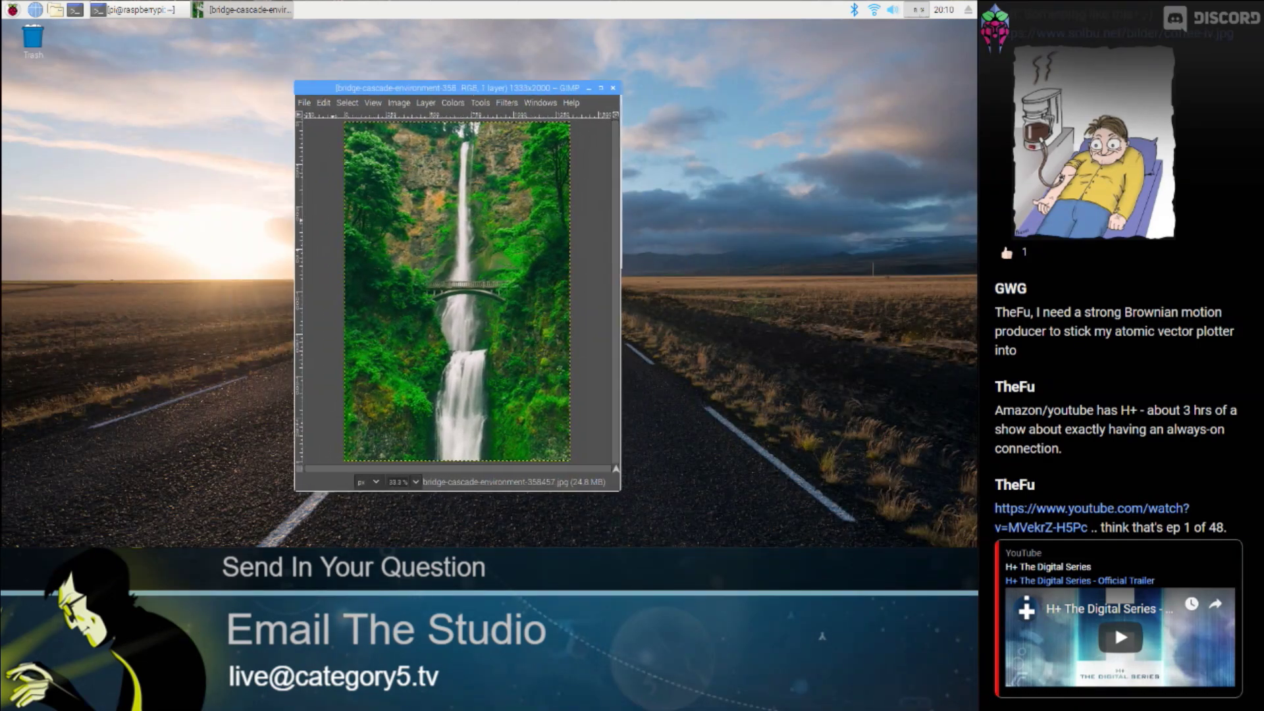
pyautogui.click(613, 89)
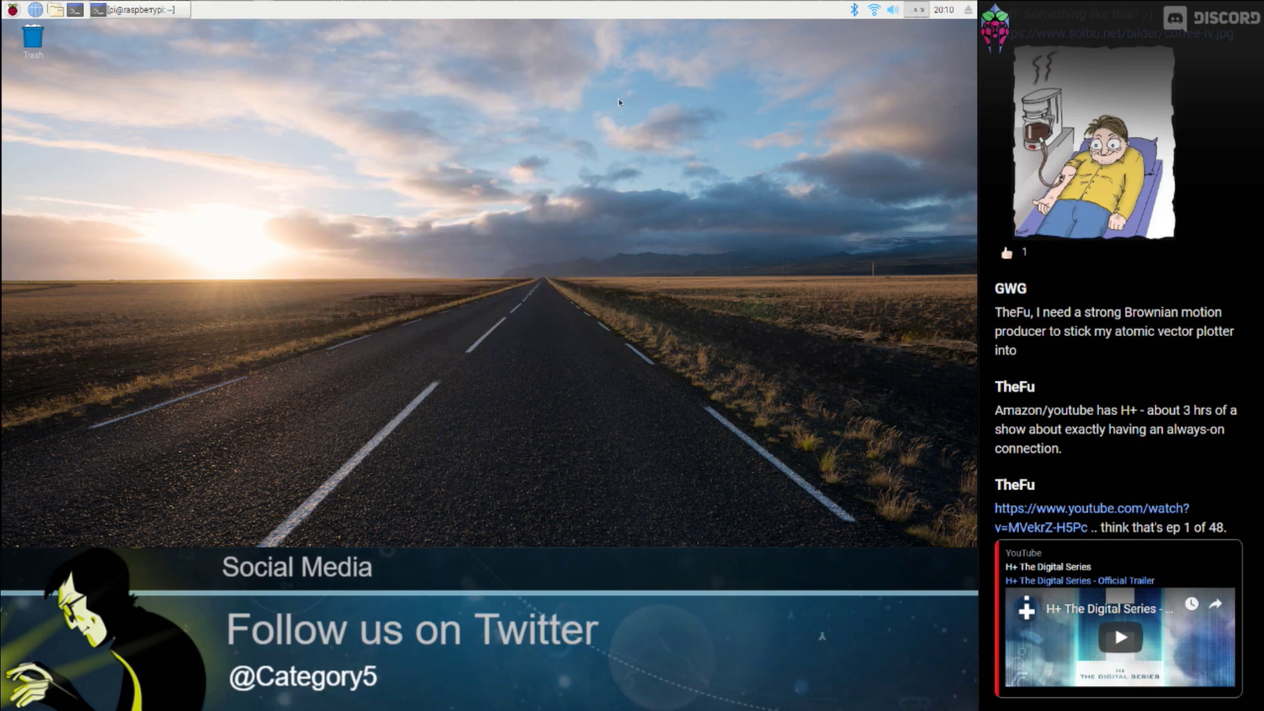
# - Bring LXTerminal forward and recall the 'flatpak run org.gimp.GIMP//stable' command
pyautogui.click(150, 10)
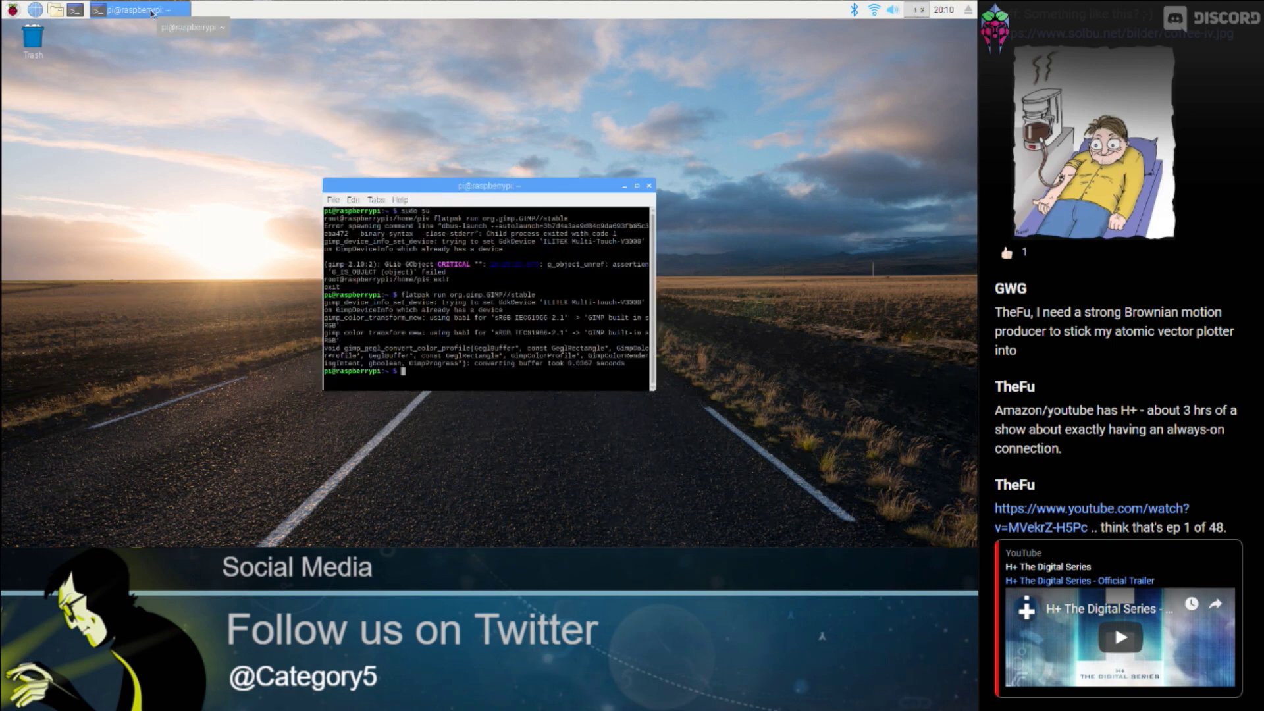
pyautogui.press('Up')
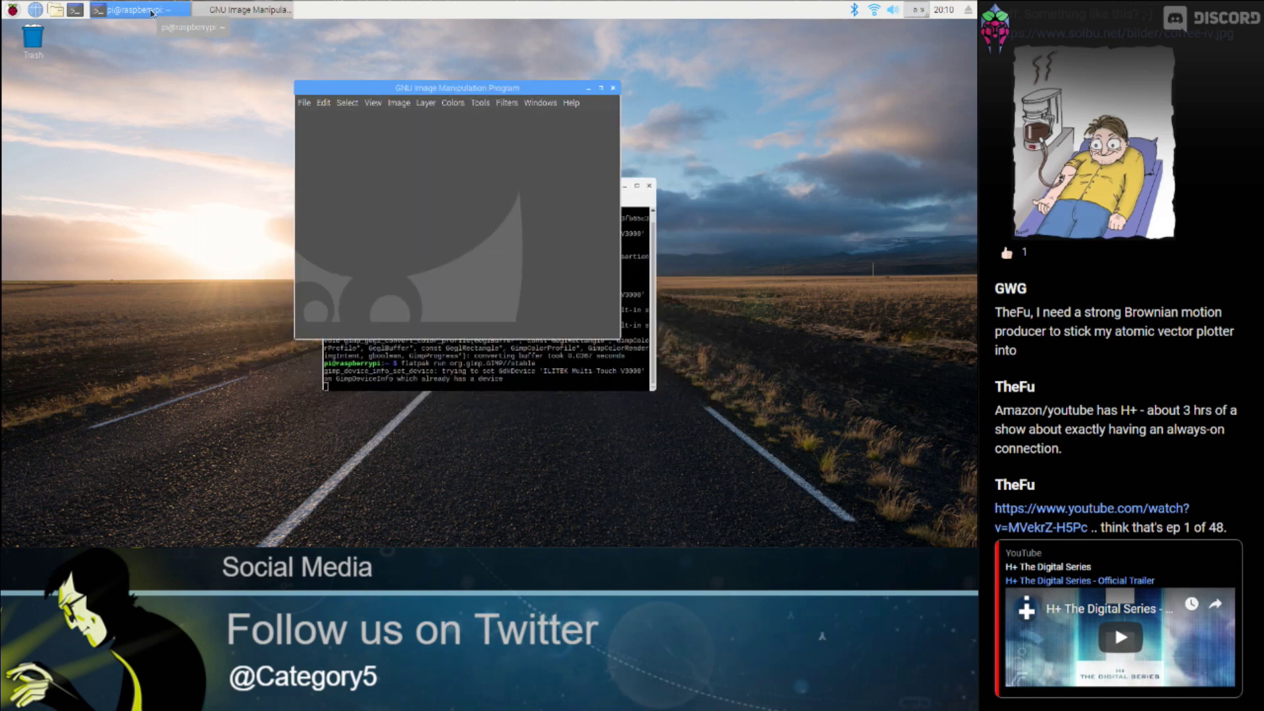
pyautogui.click(319, 105)
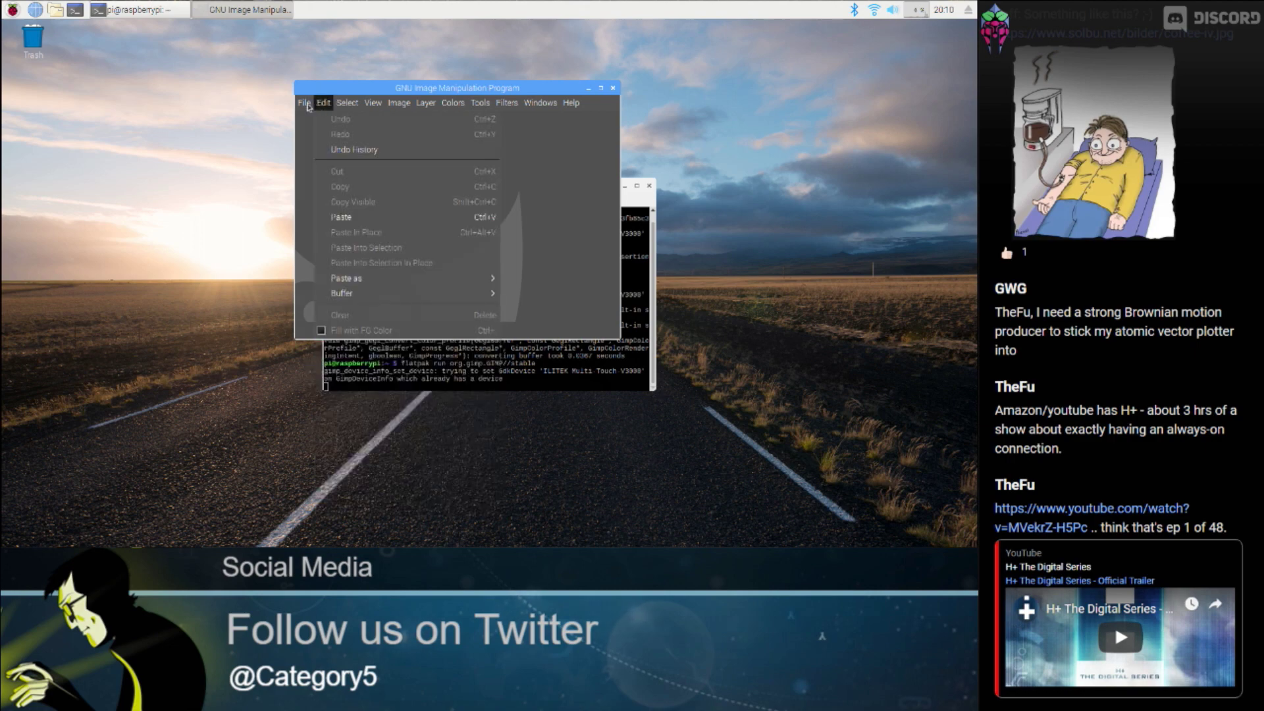
pyautogui.click(312, 117)
pyautogui.click(364, 182)
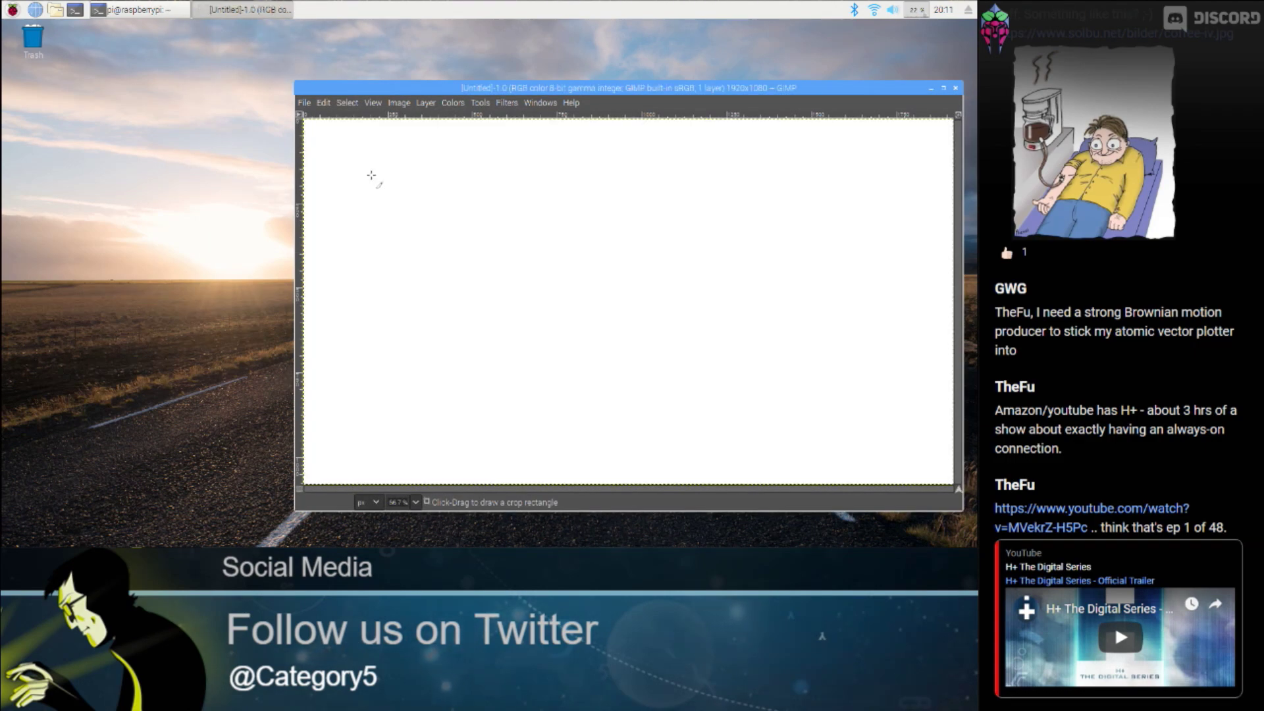
pyautogui.moveTo(626, 88); pyautogui.dragTo(451, 59)
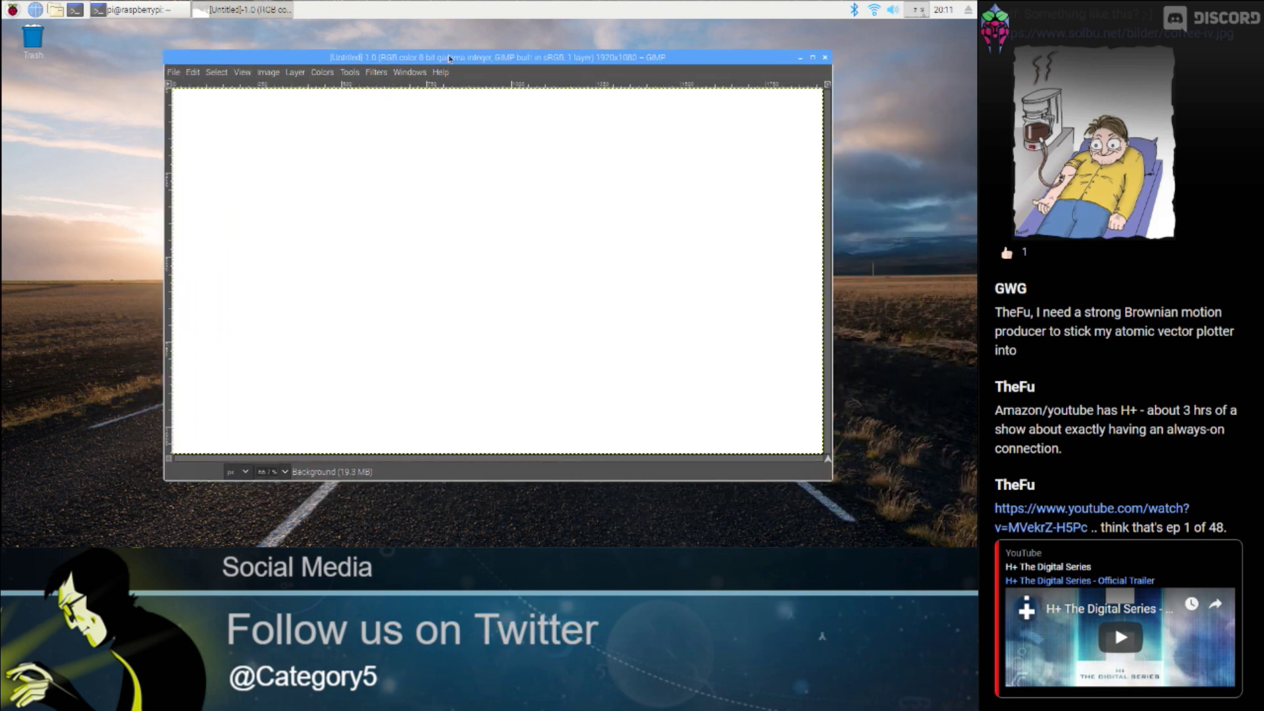
pyautogui.click(377, 71)
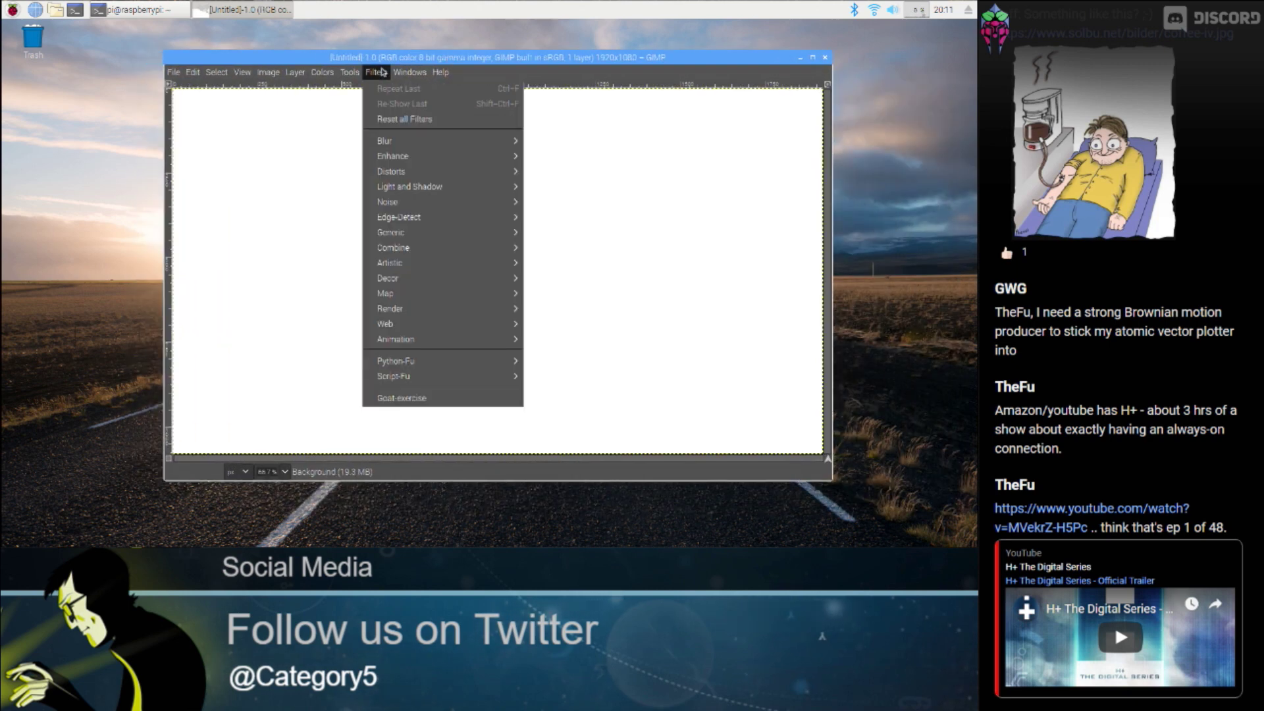
pyautogui.click(436, 274)
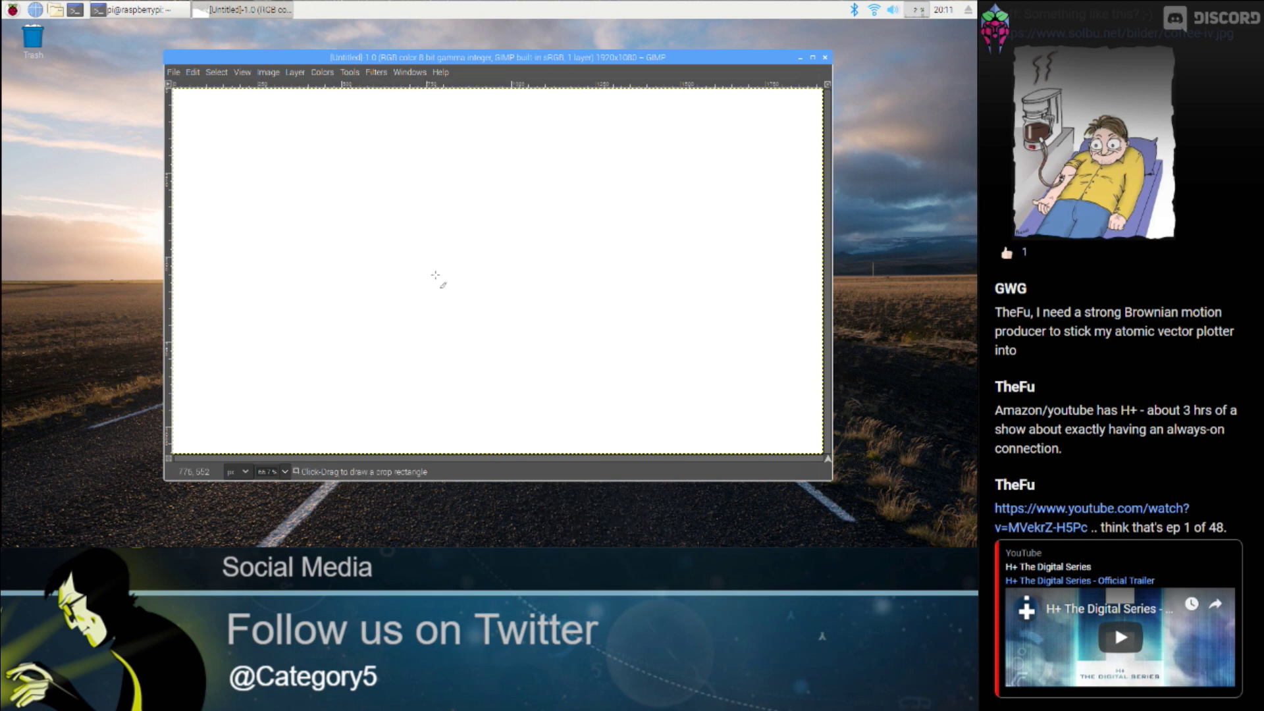
pyautogui.hotkey('alt', 'i')
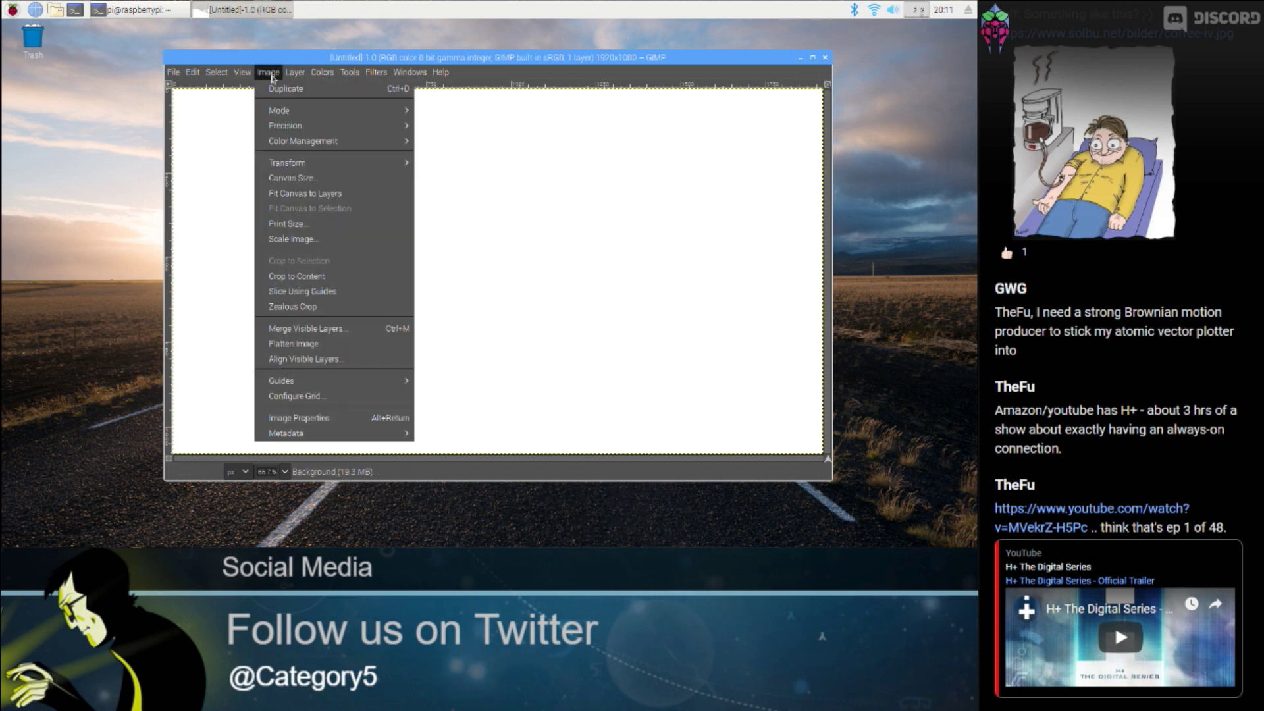
pyautogui.press('Escape')
pyautogui.moveTo(270, 154); pyautogui.dragTo(554, 330)
pyautogui.click(627, 249)
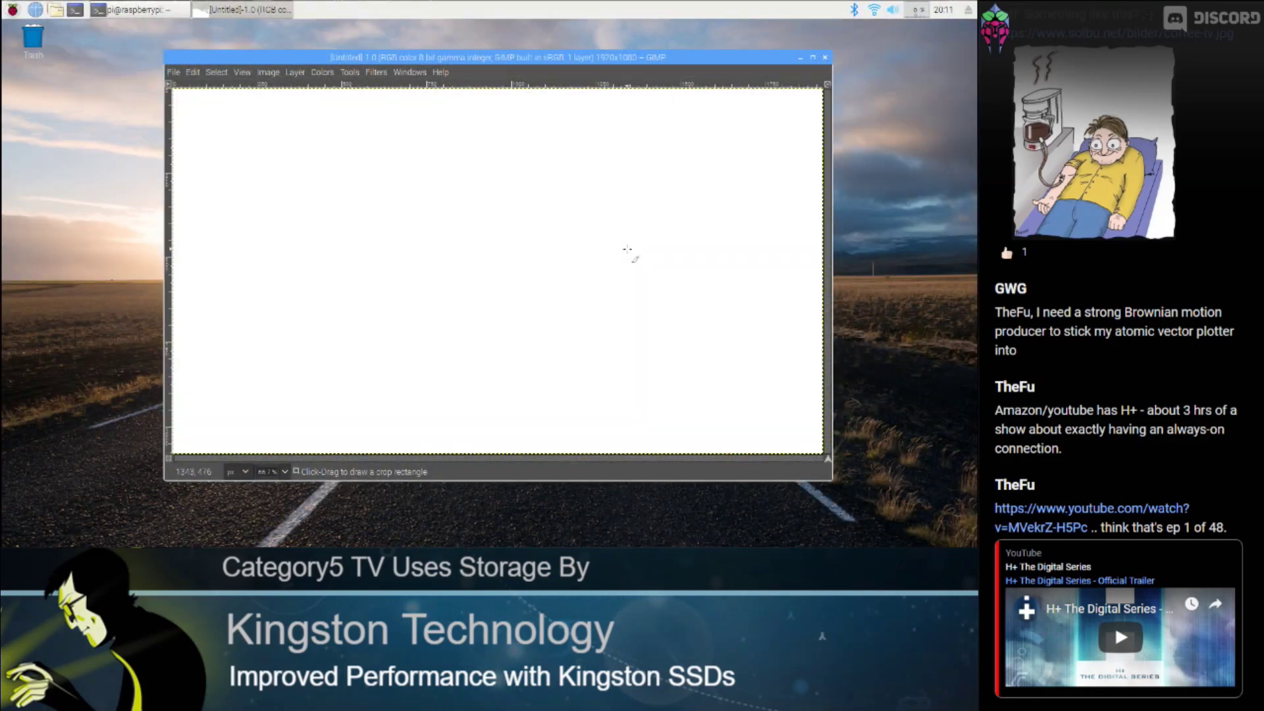
# - In Preferences > Window Management, reset saved window positions to default values and confirm
pyautogui.click(193, 72)
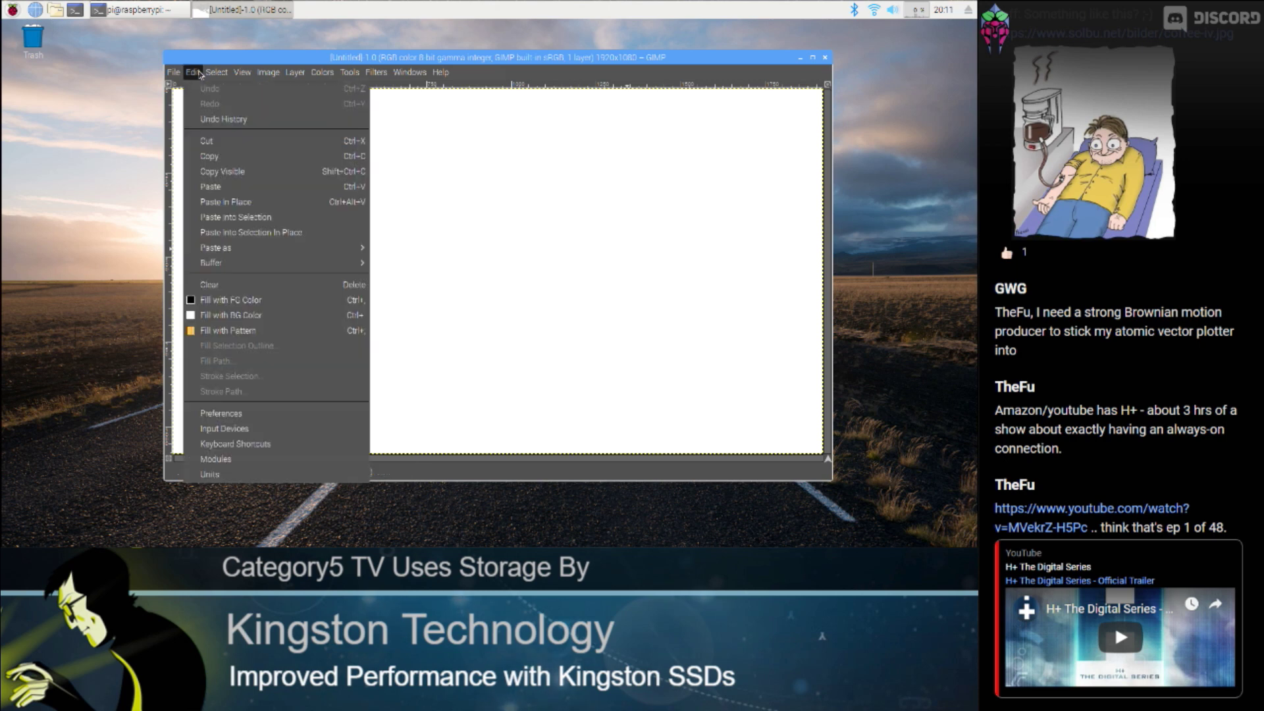
pyautogui.click(288, 421)
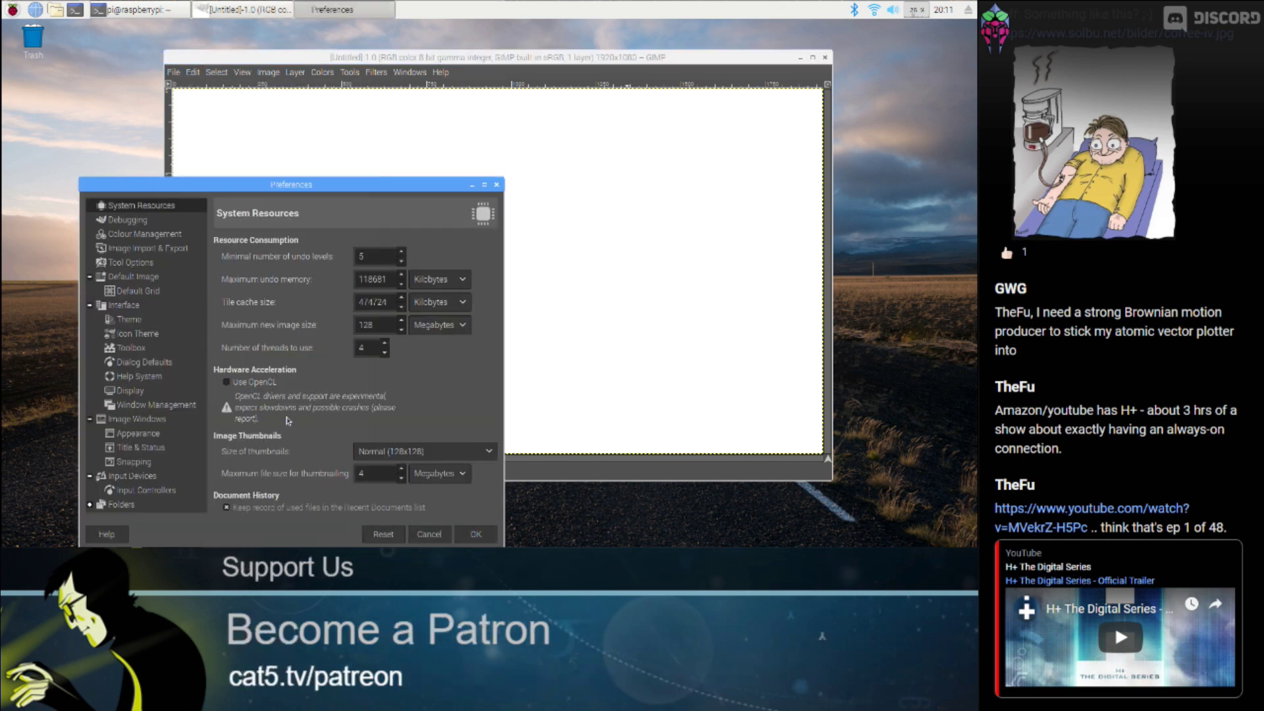
pyautogui.click(156, 404)
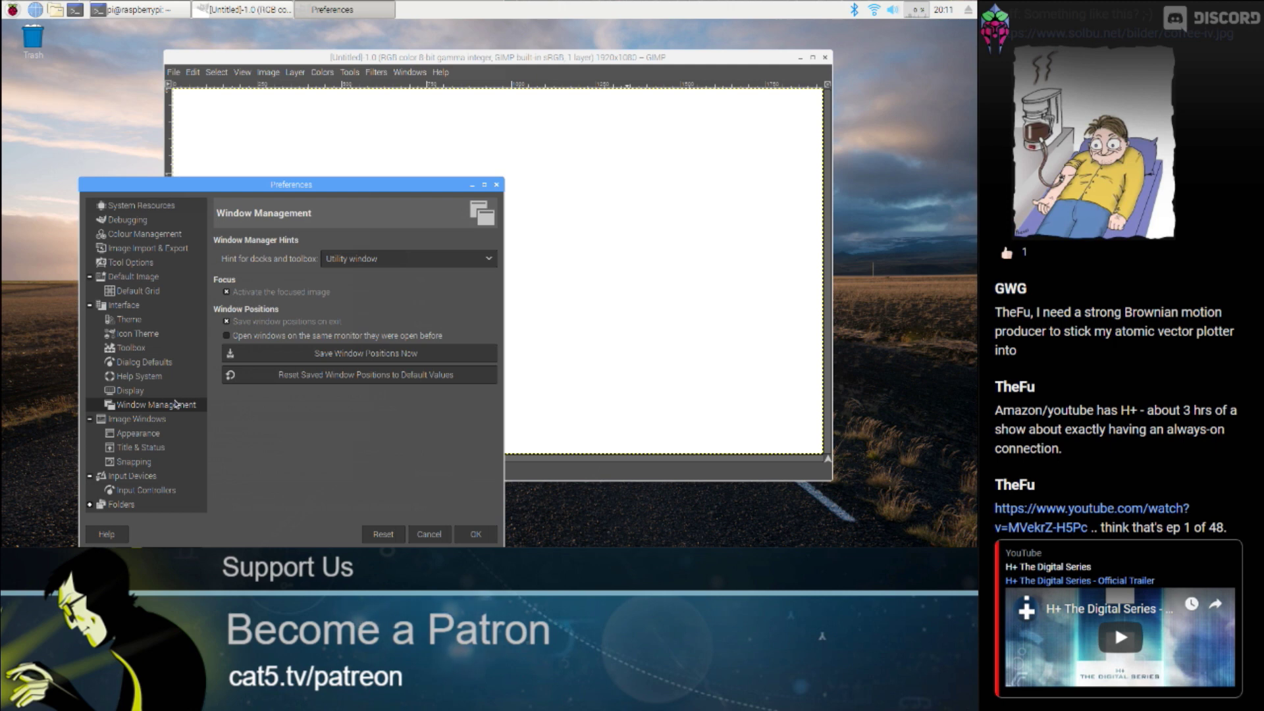
pyautogui.click(429, 380)
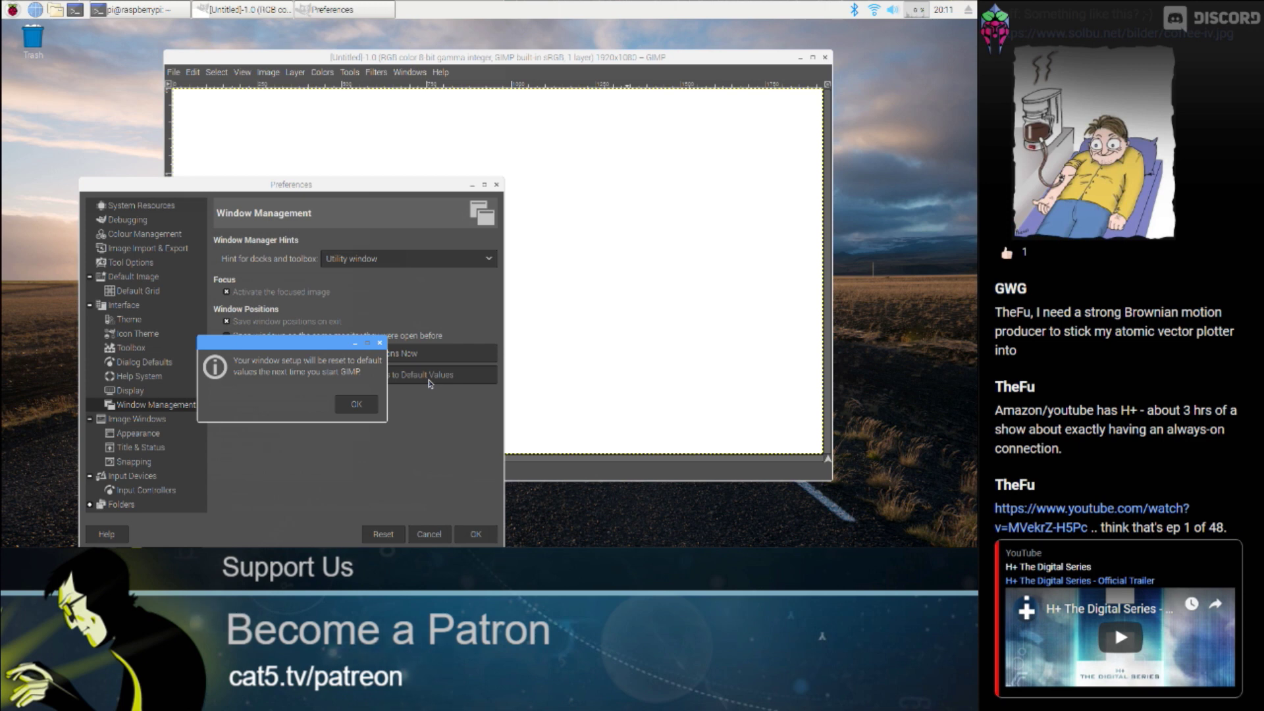
pyautogui.click(356, 405)
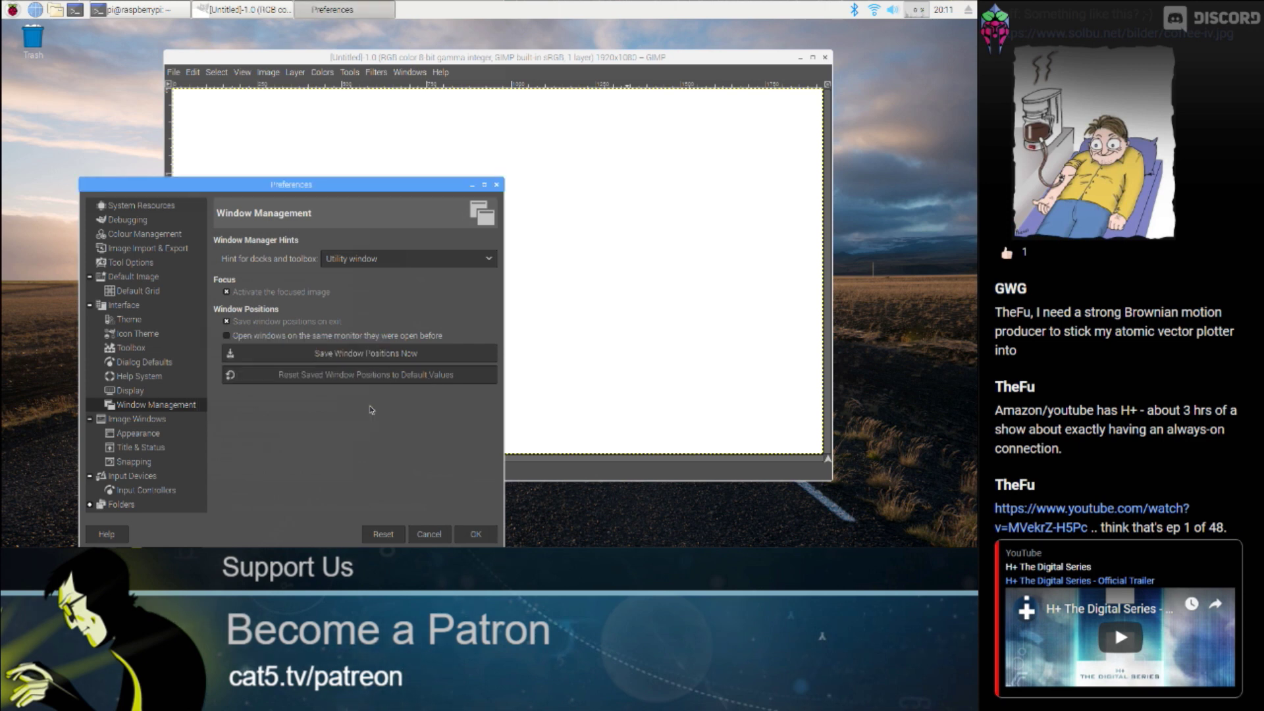
pyautogui.click(480, 542)
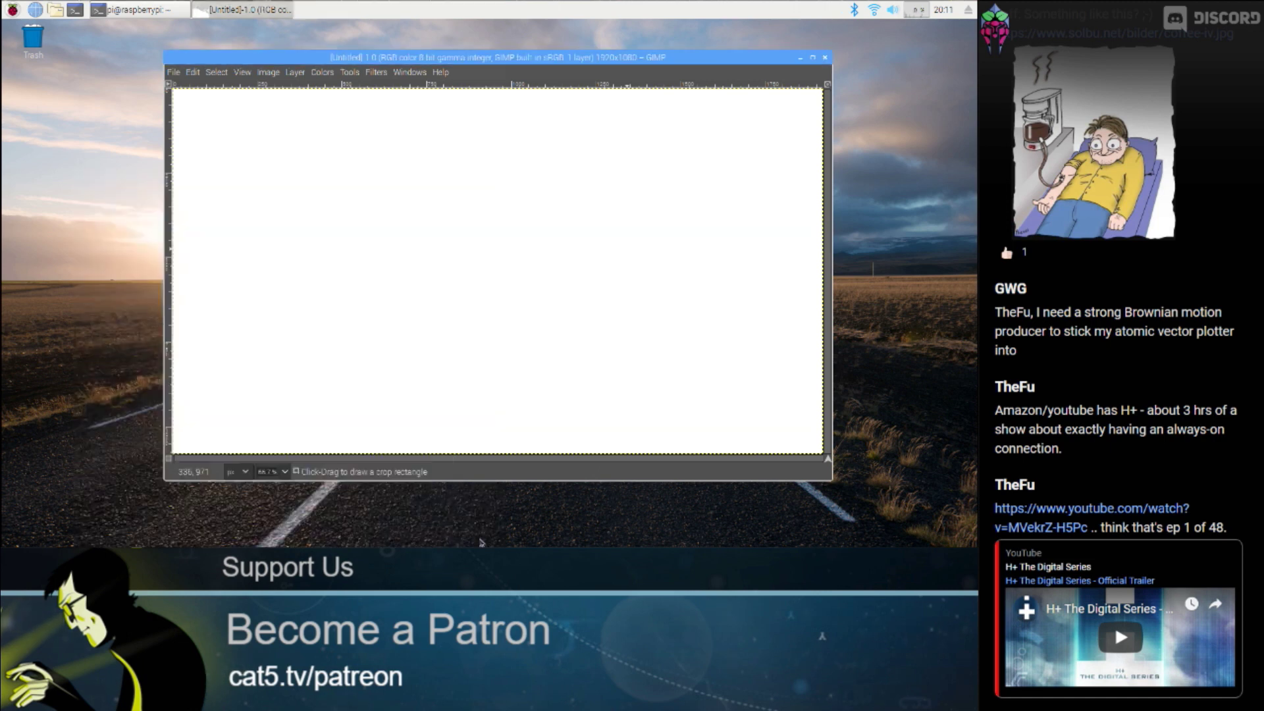
# - Close the blank image, quit GIMP, rerun 'flatpak run org.gimp.GIMP//stable', and shift the window right
pyautogui.click(825, 58)
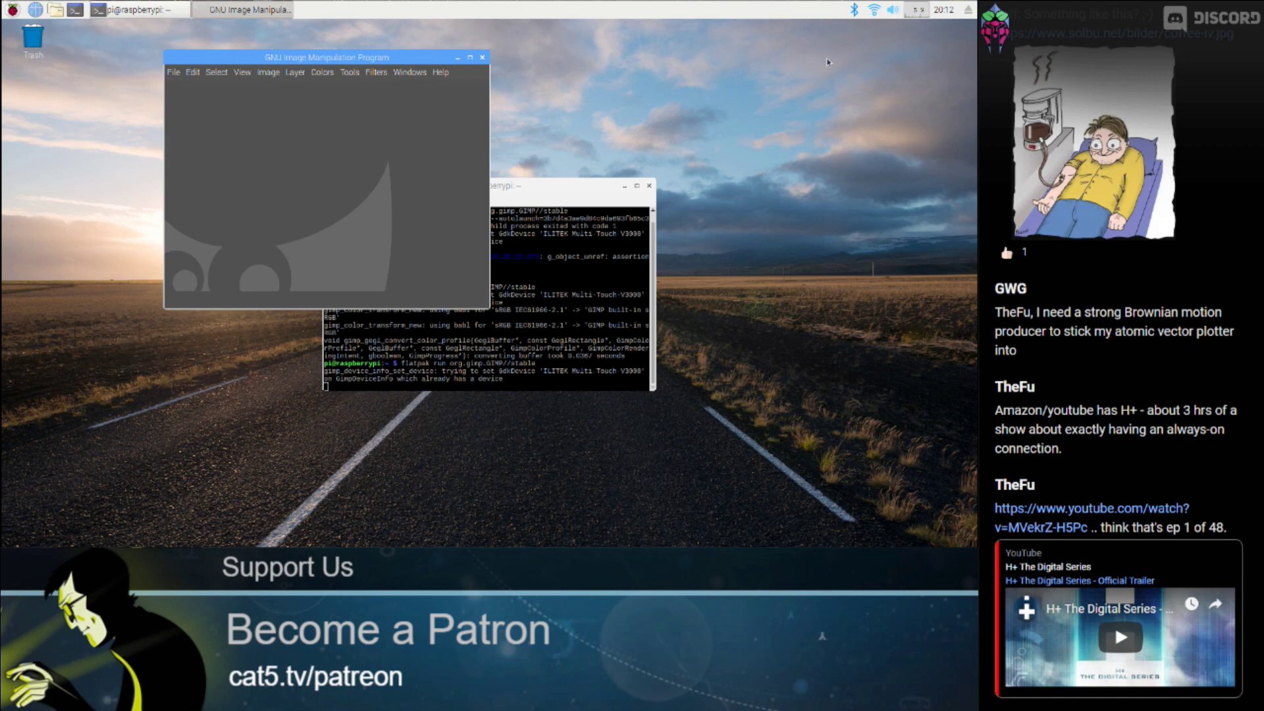
pyautogui.hotkey('ctrl', 'q')
pyautogui.press('Up')
pyautogui.press('Return')
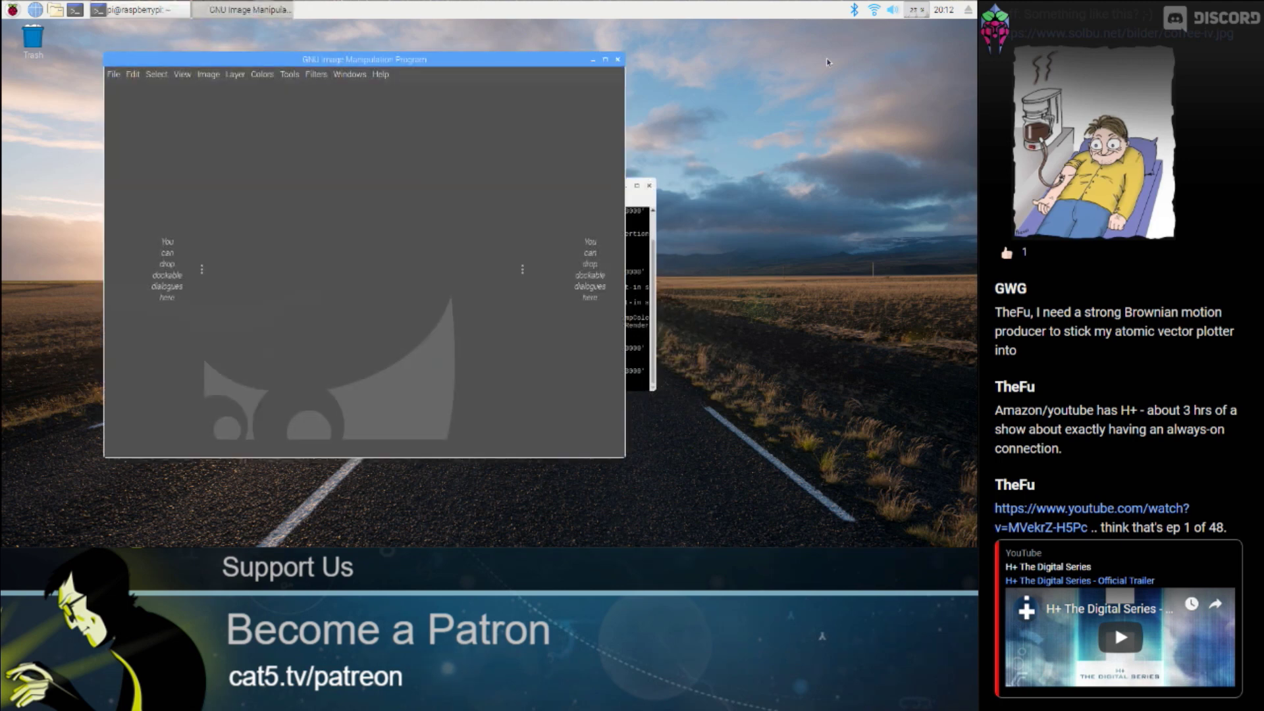
pyautogui.moveTo(458, 59); pyautogui.dragTo(551, 63)
# - Turn off Single-Window Mode and move the floating toolbox away from the corner
pyautogui.click(441, 73)
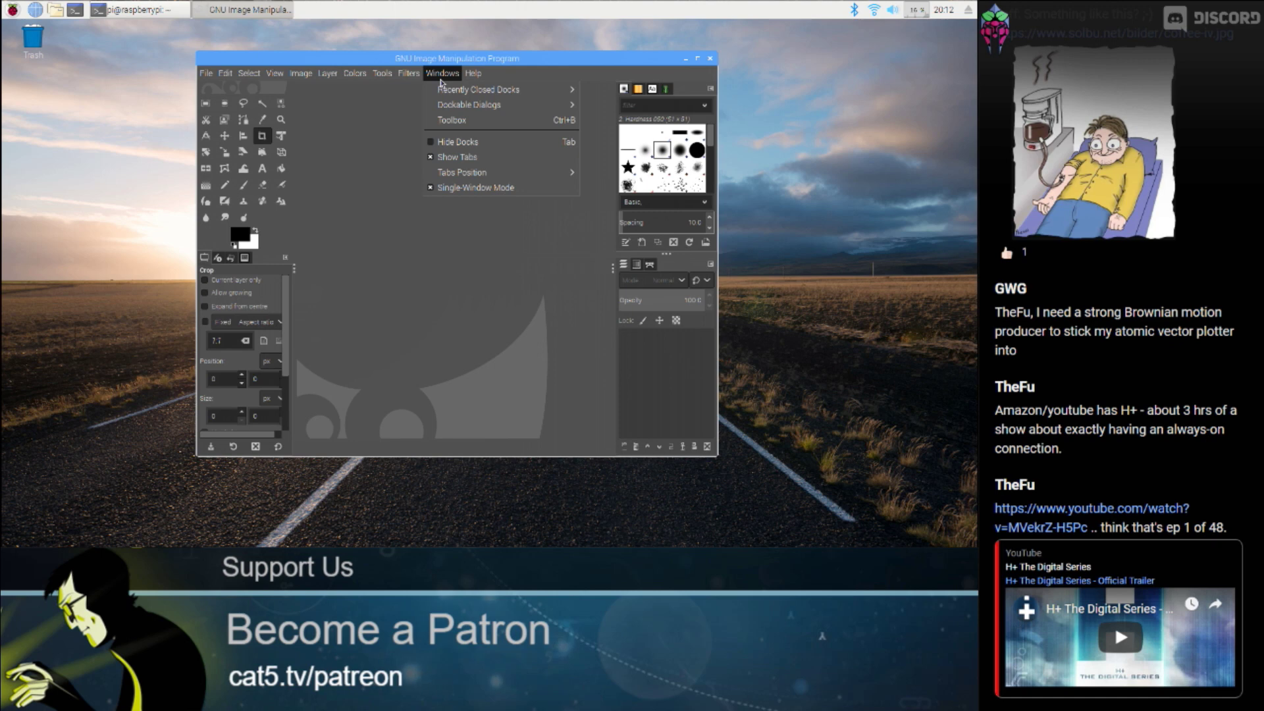
pyautogui.click(503, 189)
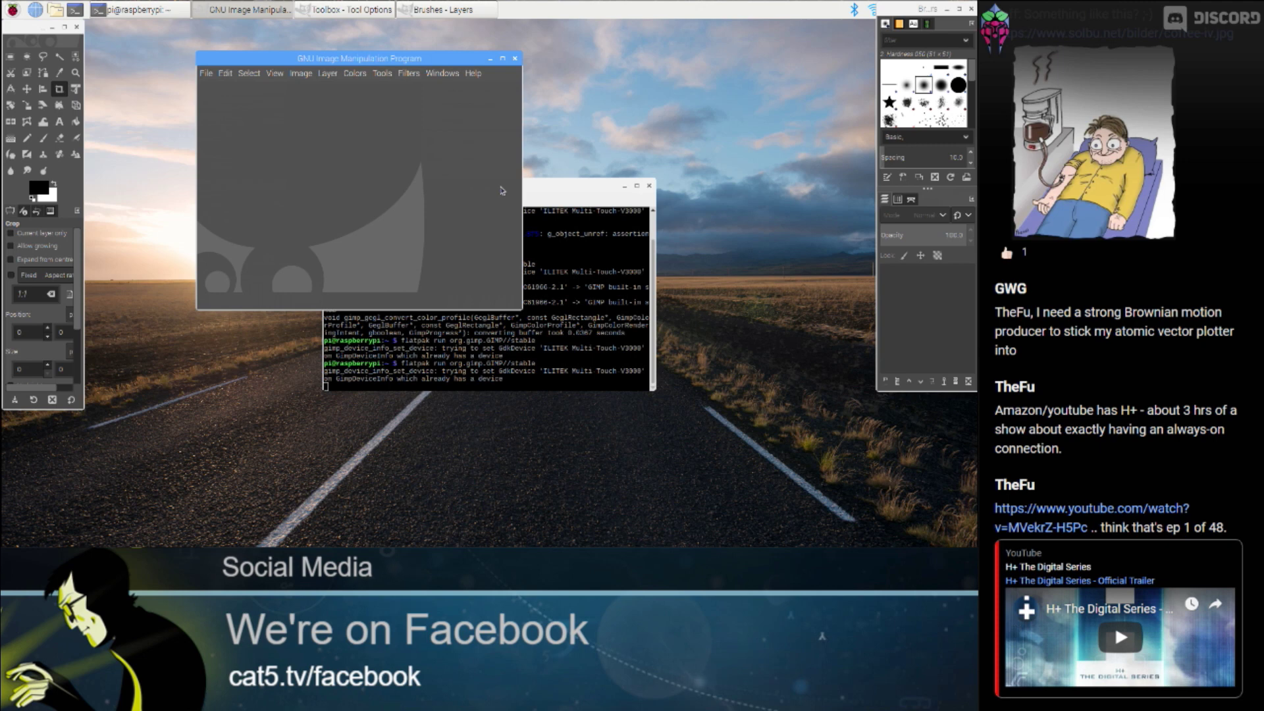
pyautogui.moveTo(13, 27); pyautogui.dragTo(103, 84)
# - Try Rectangle Select, Eraser, then the Text tool, opening and closing its font list
pyautogui.click(103, 113)
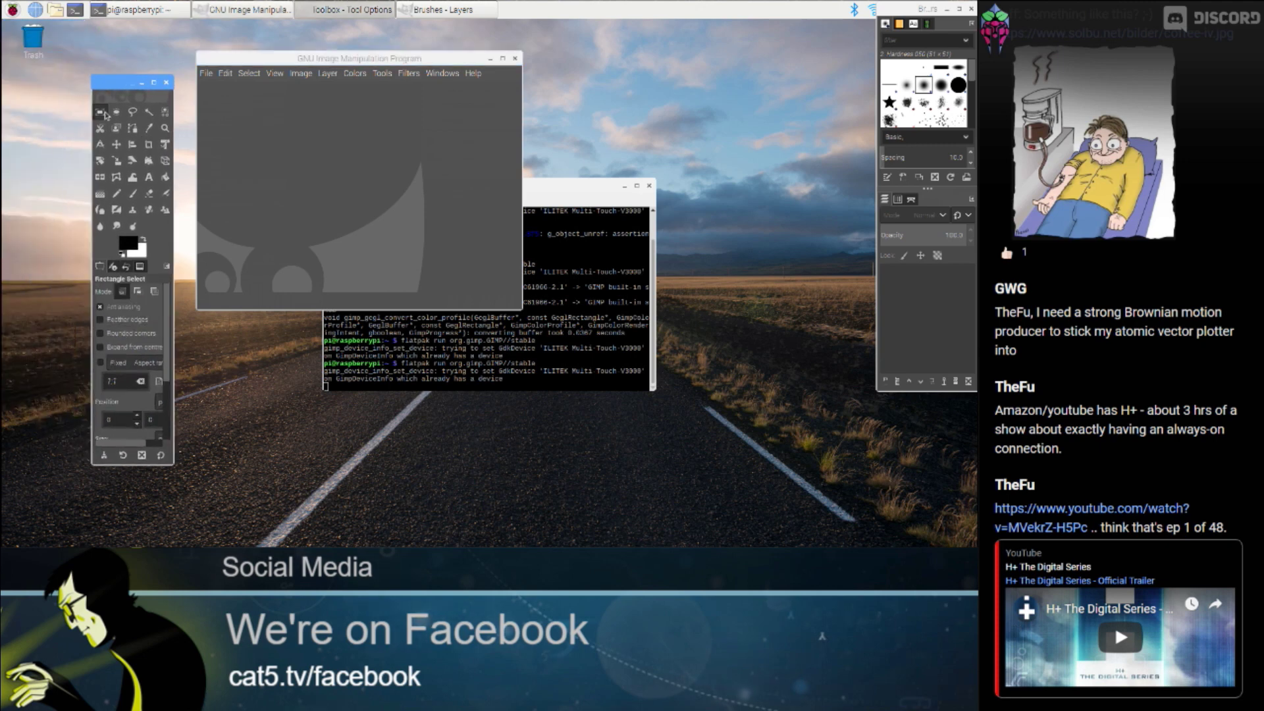
pyautogui.click(152, 193)
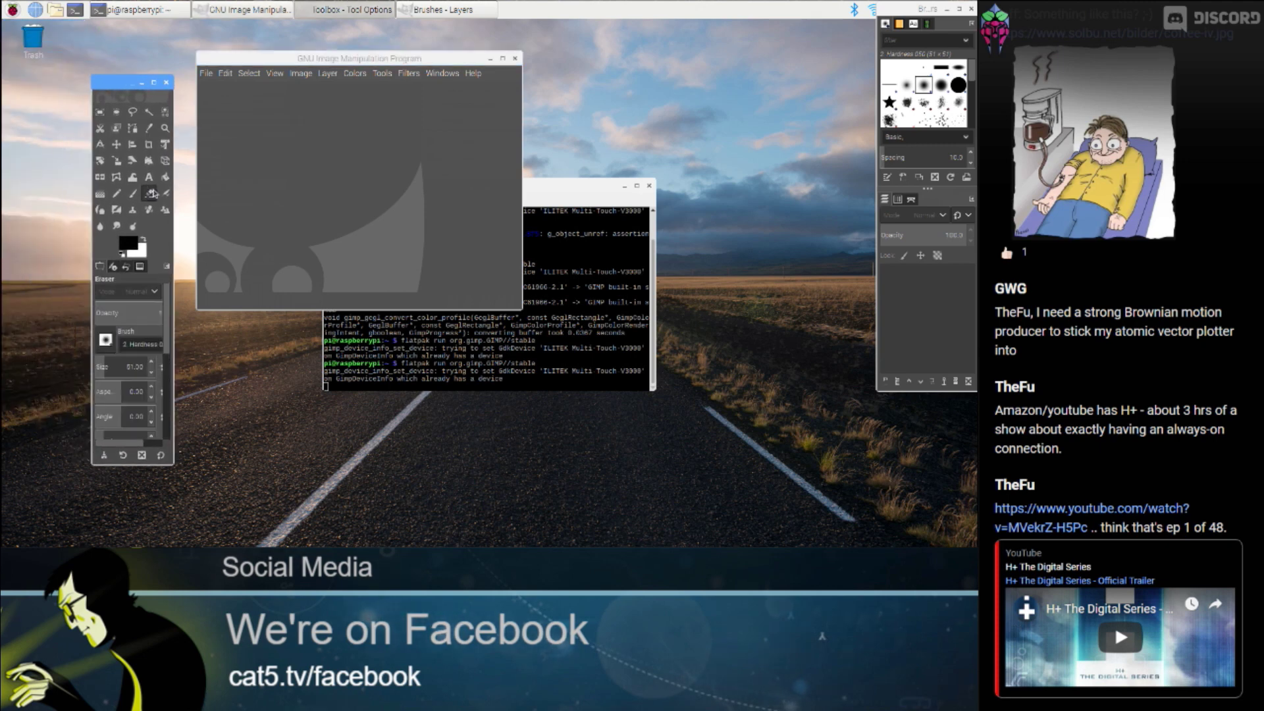
pyautogui.click(148, 179)
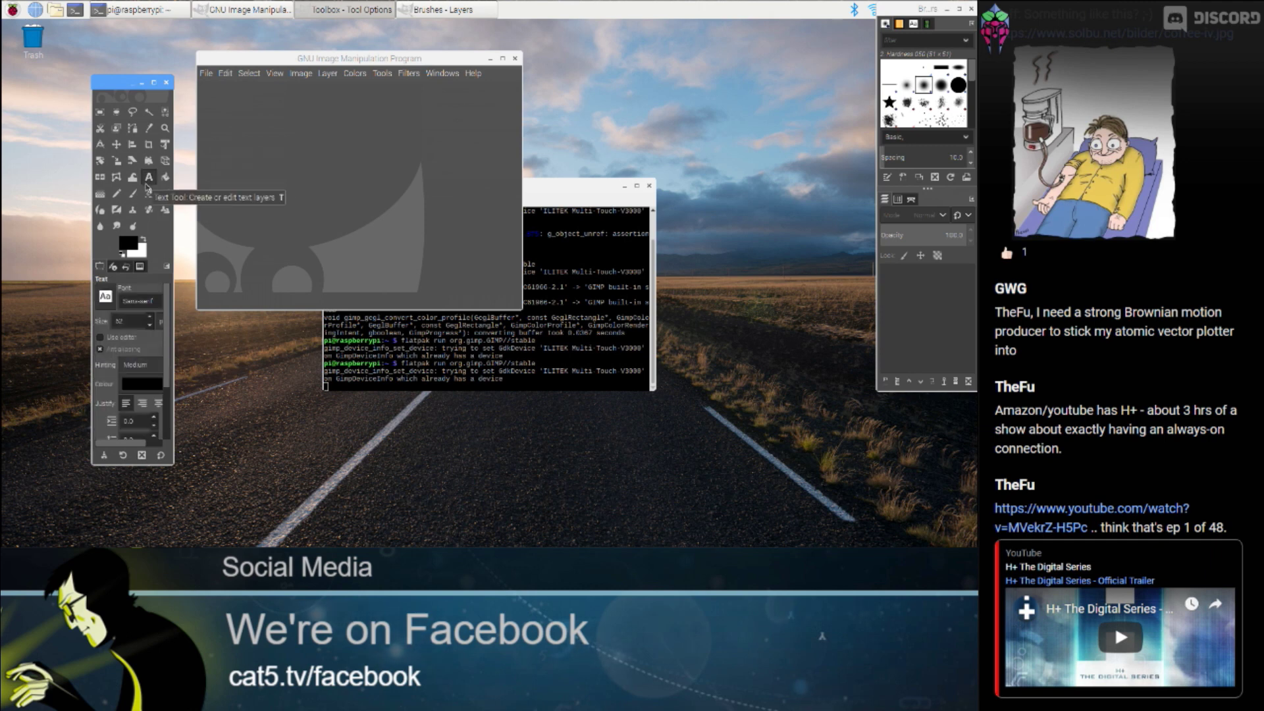
pyautogui.click(115, 294)
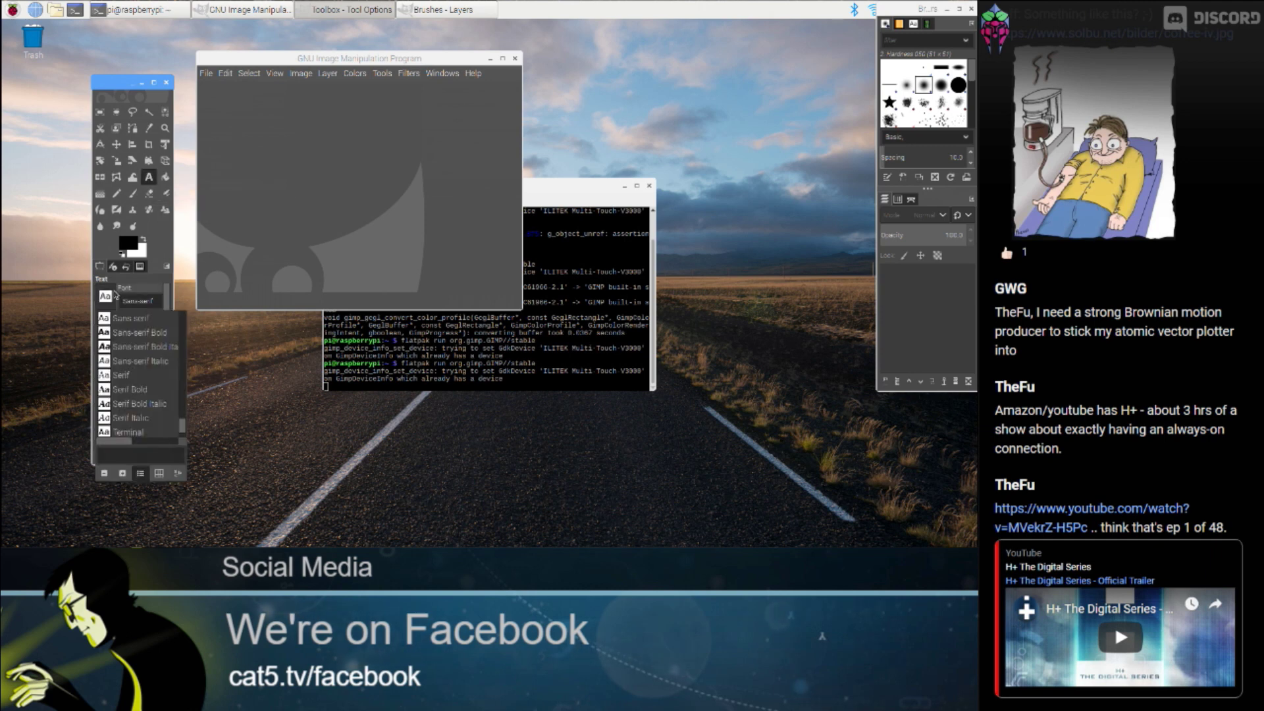
pyautogui.click(359, 193)
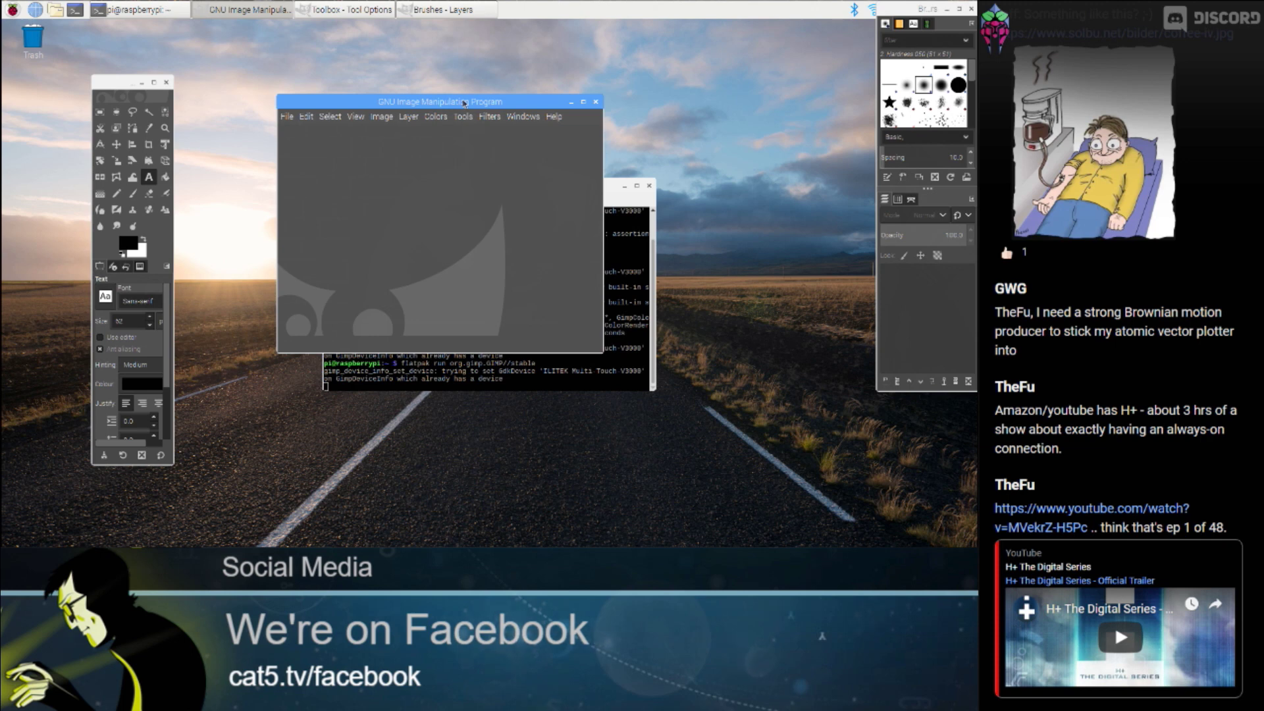
# - Re-enable Single-Window Mode, maximize the GIMP window, and pick Scissors then Rectangle Select
pyautogui.click(527, 116)
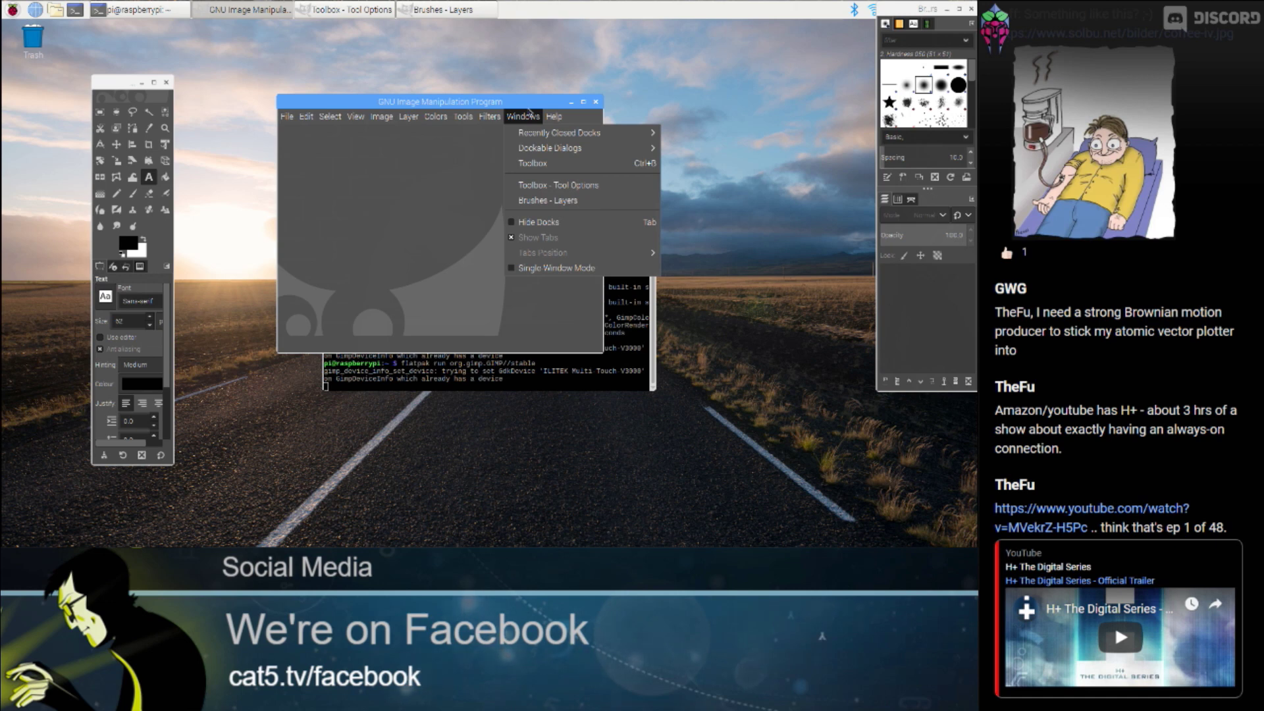
pyautogui.click(560, 269)
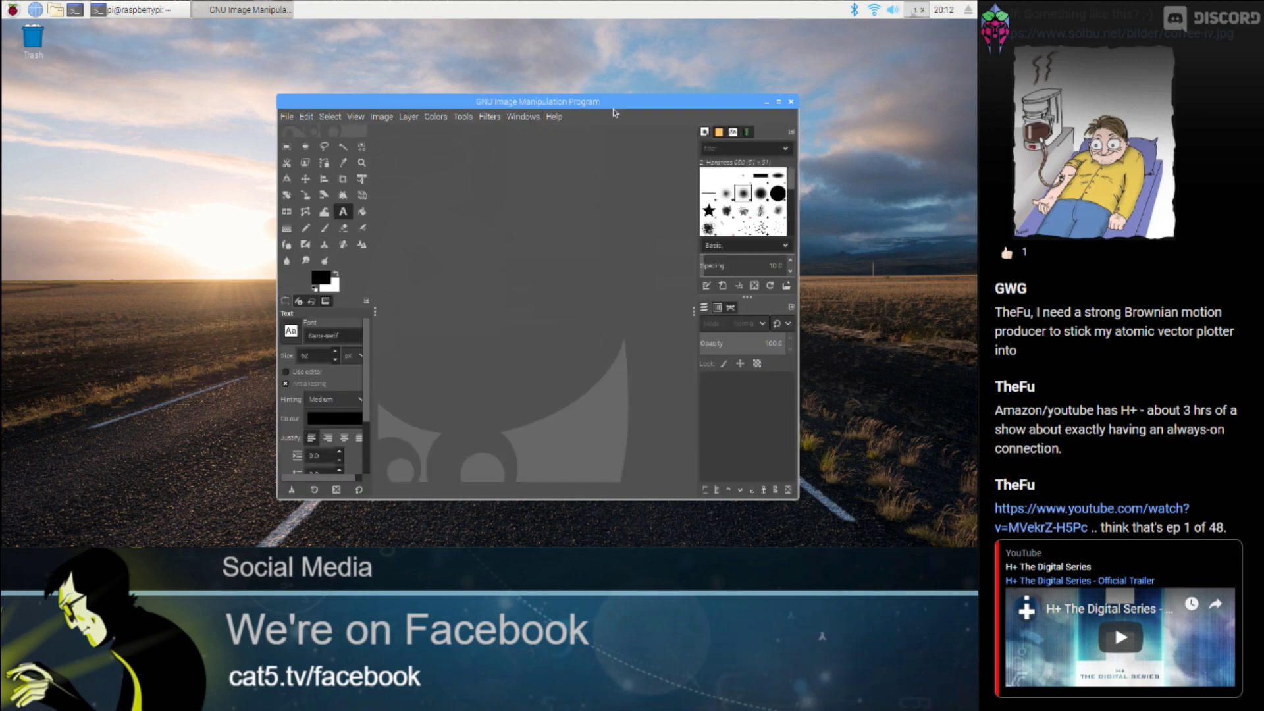
pyautogui.click(778, 101)
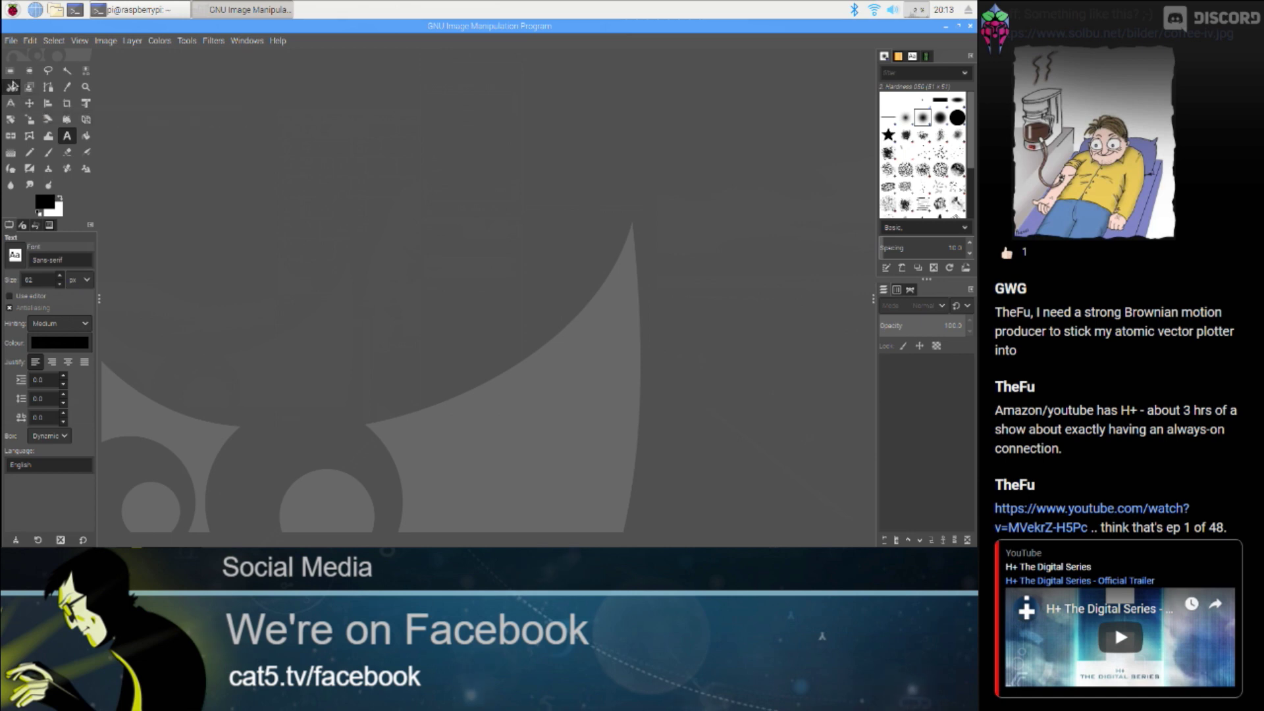
pyautogui.click(11, 86)
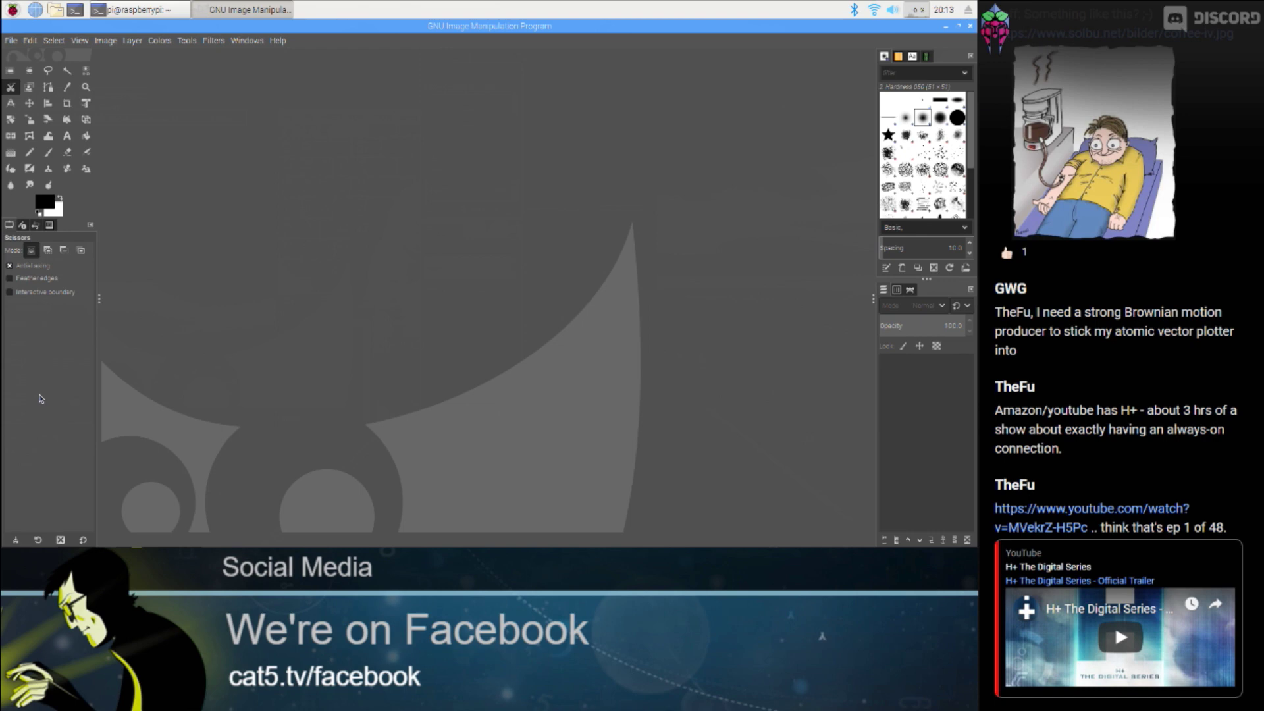
pyautogui.click(12, 71)
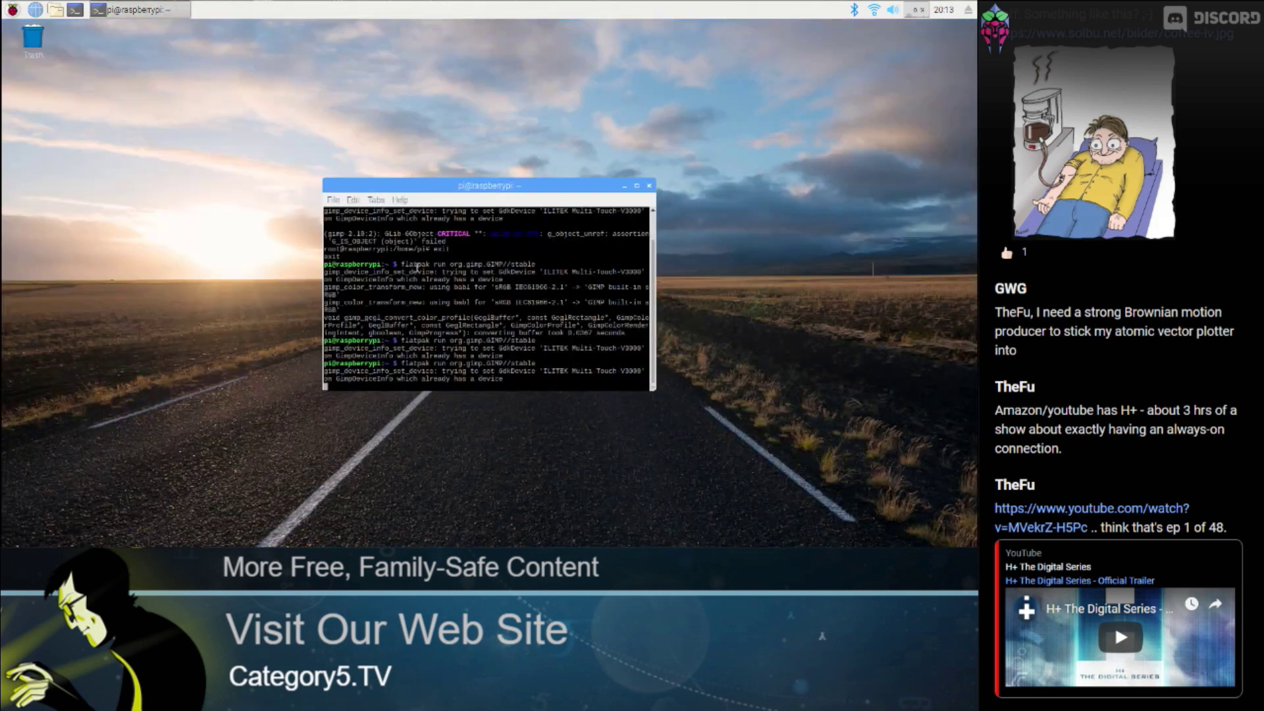
# - Rerun 'flatpak run org.gimp.GIMP//stable' from the Terminal history to relaunch GIMP
pyautogui.press('Up')
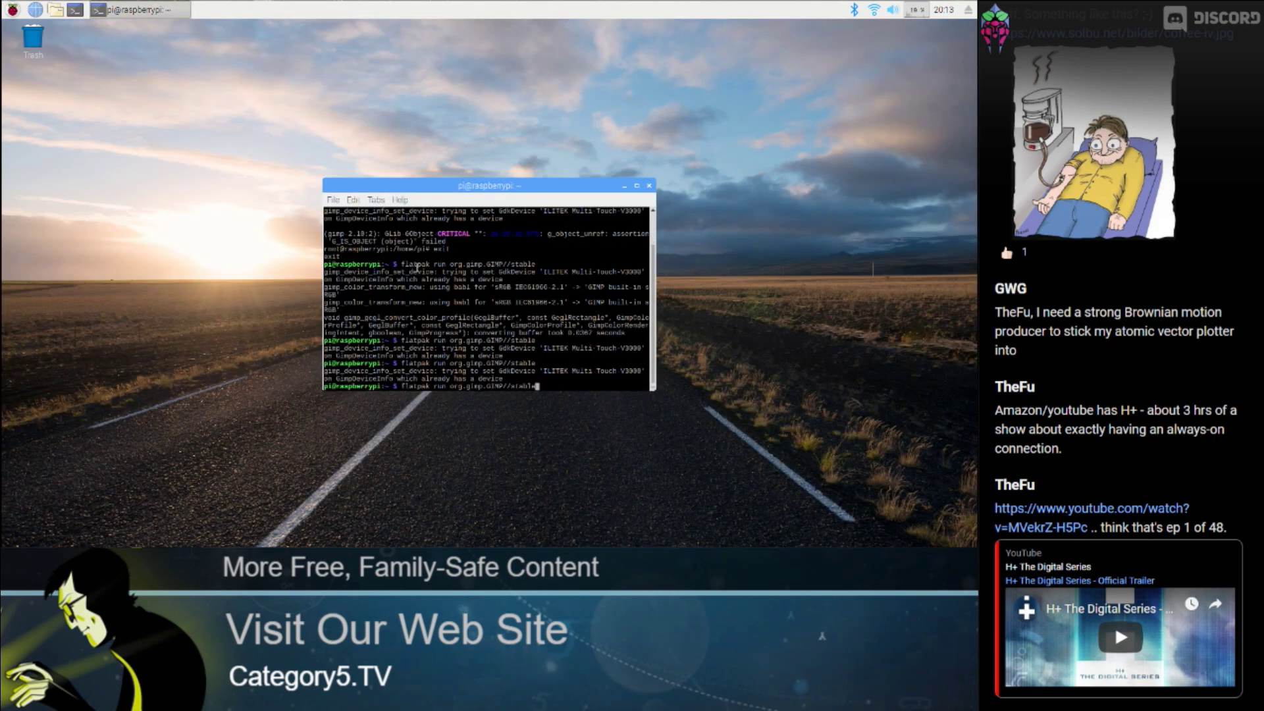
pyautogui.press('Return')
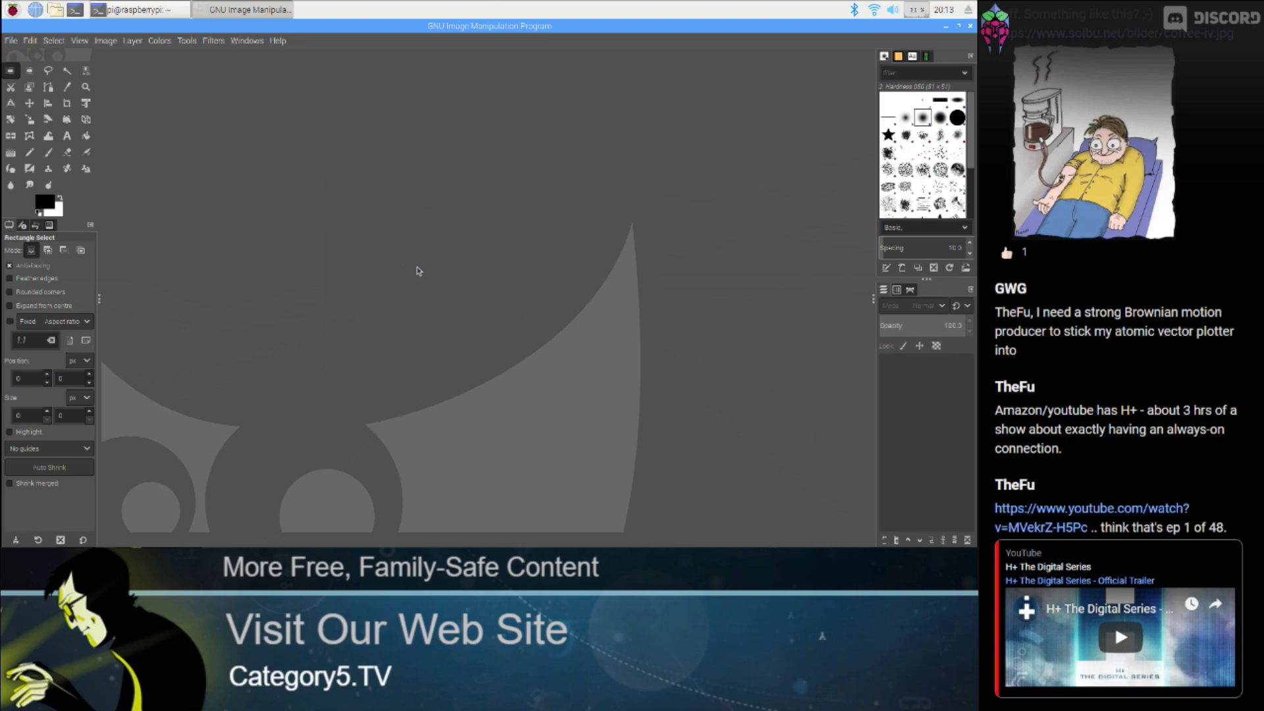
# - Open bridge-cascade-environment-358457.jpg, converting it to the working colour space, then close it
pyautogui.hotkey('alt', 'f')
pyautogui.press('o')
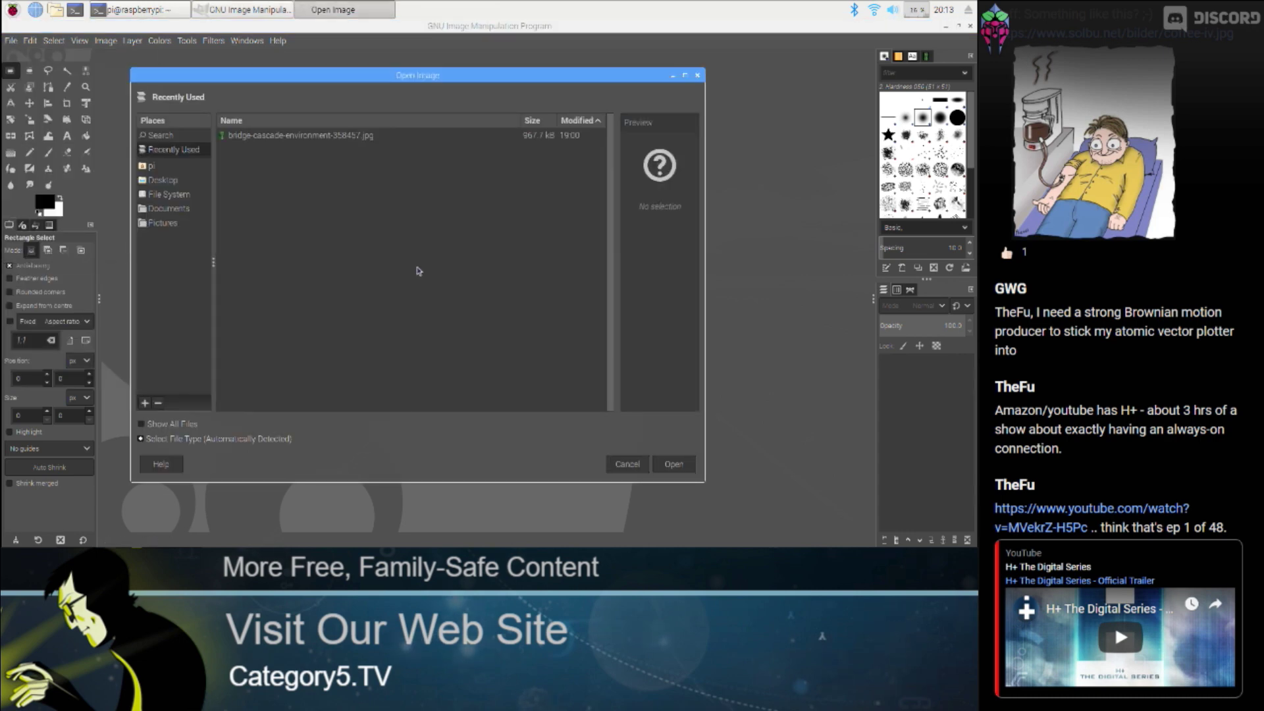
pyautogui.click(369, 136)
pyautogui.click(679, 463)
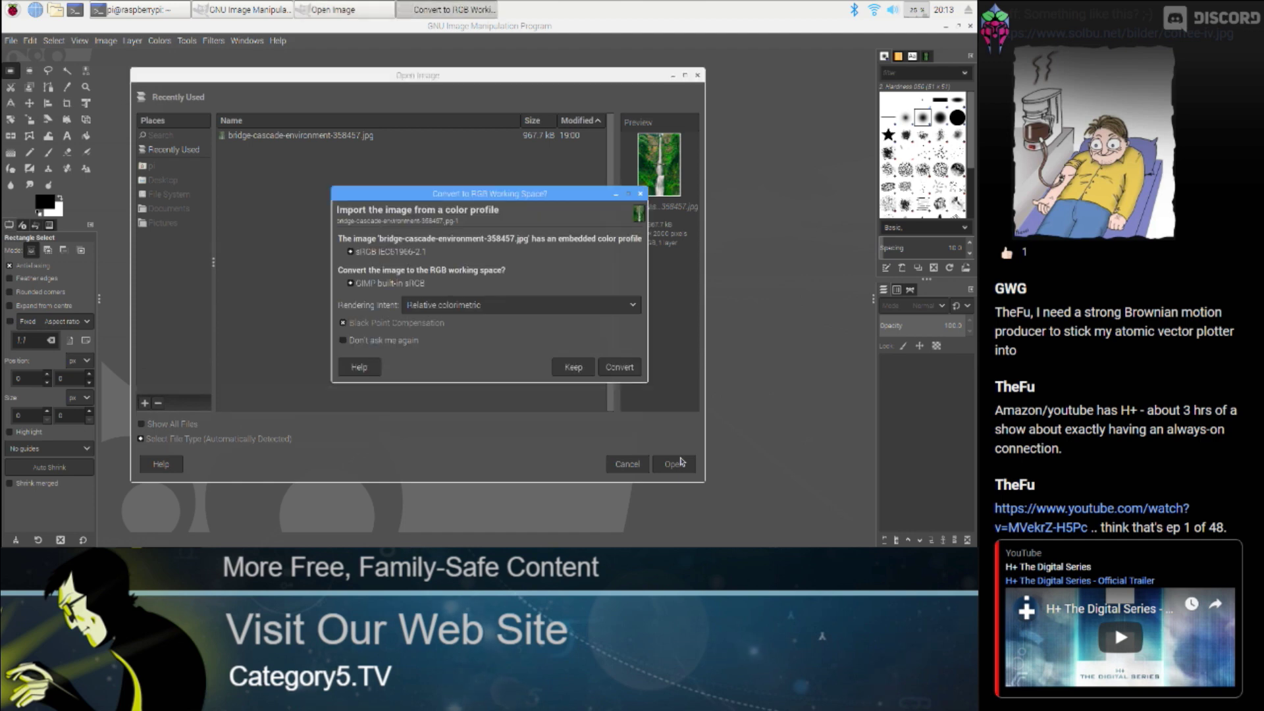
pyautogui.click(618, 367)
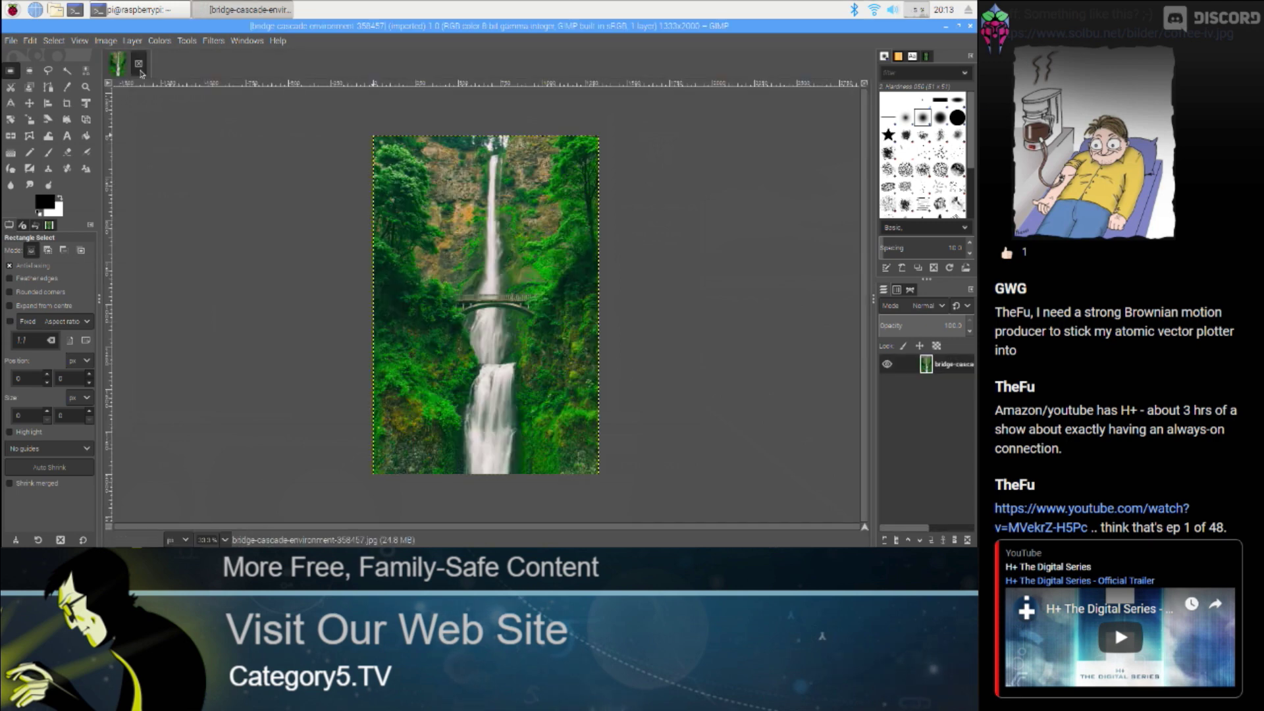
pyautogui.click(138, 63)
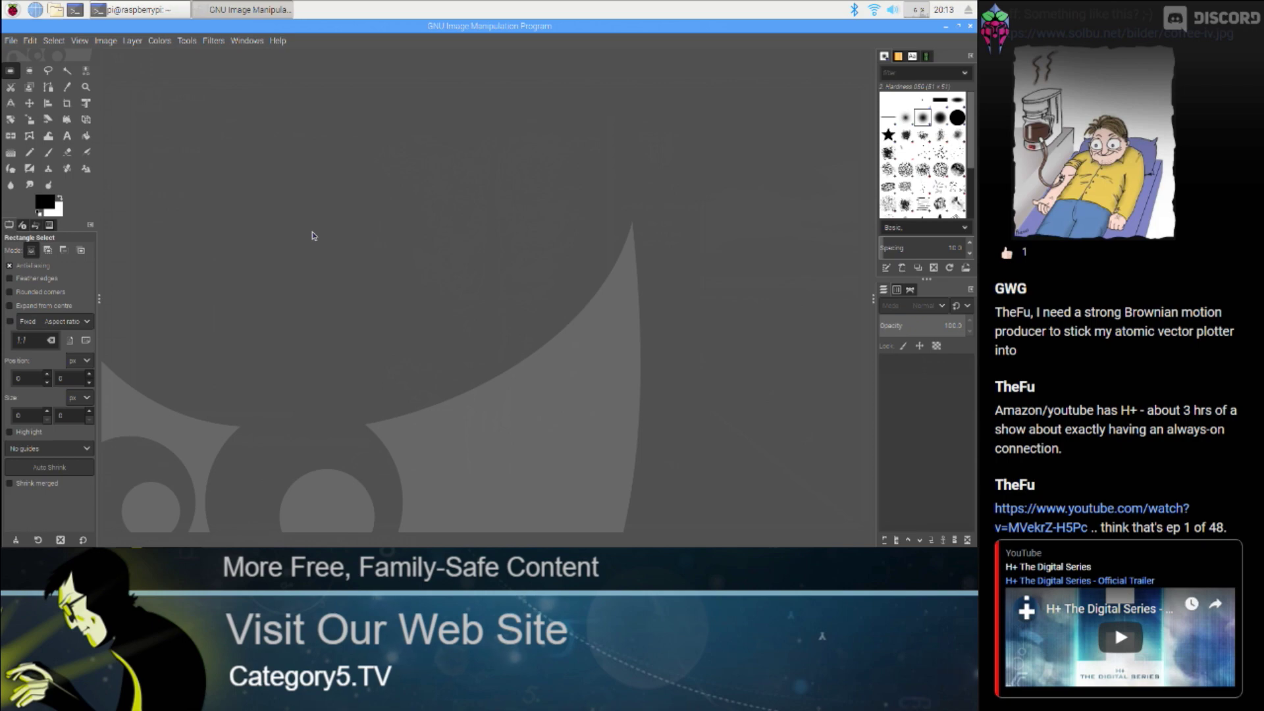